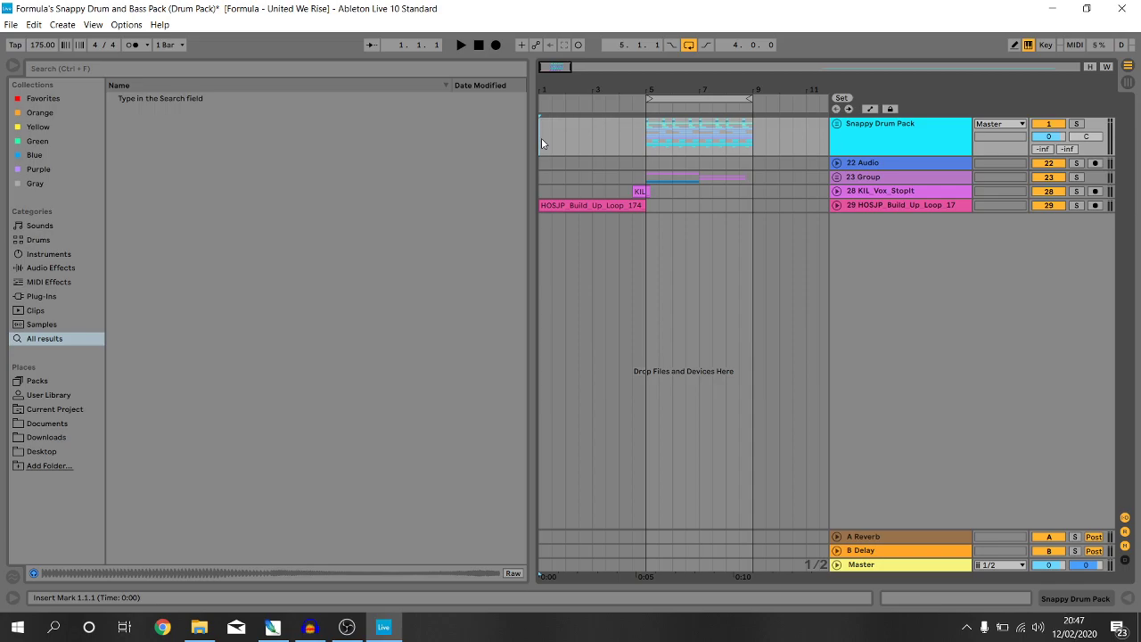
# - Play the drum pack, then replay it from bar 7 and stop around 8.3.3
pyautogui.press('space')
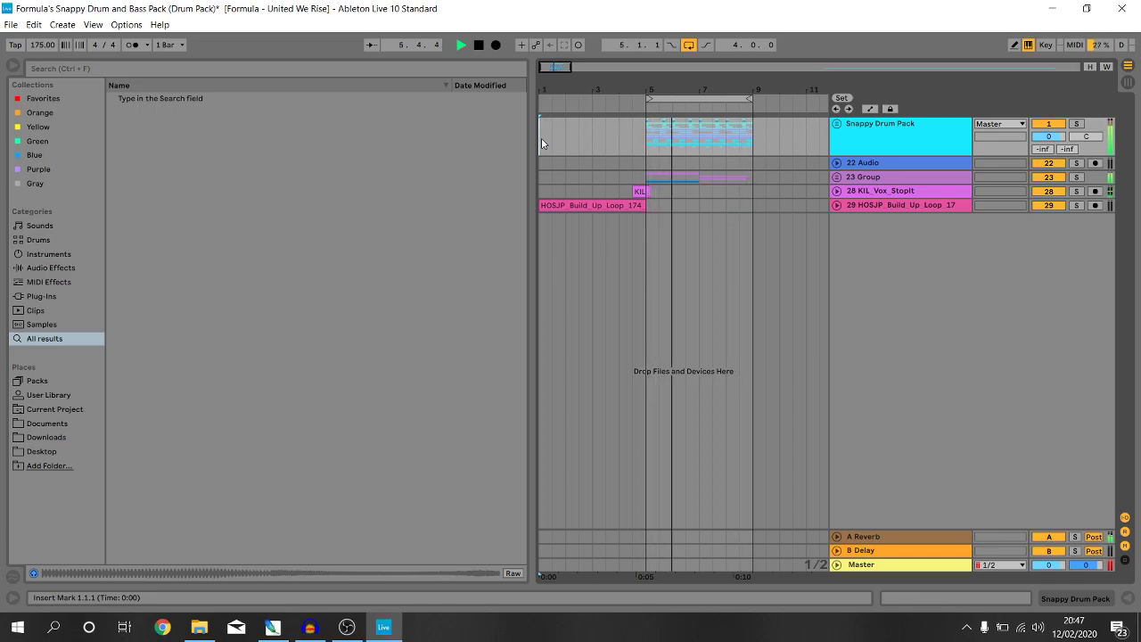
pyautogui.press('space')
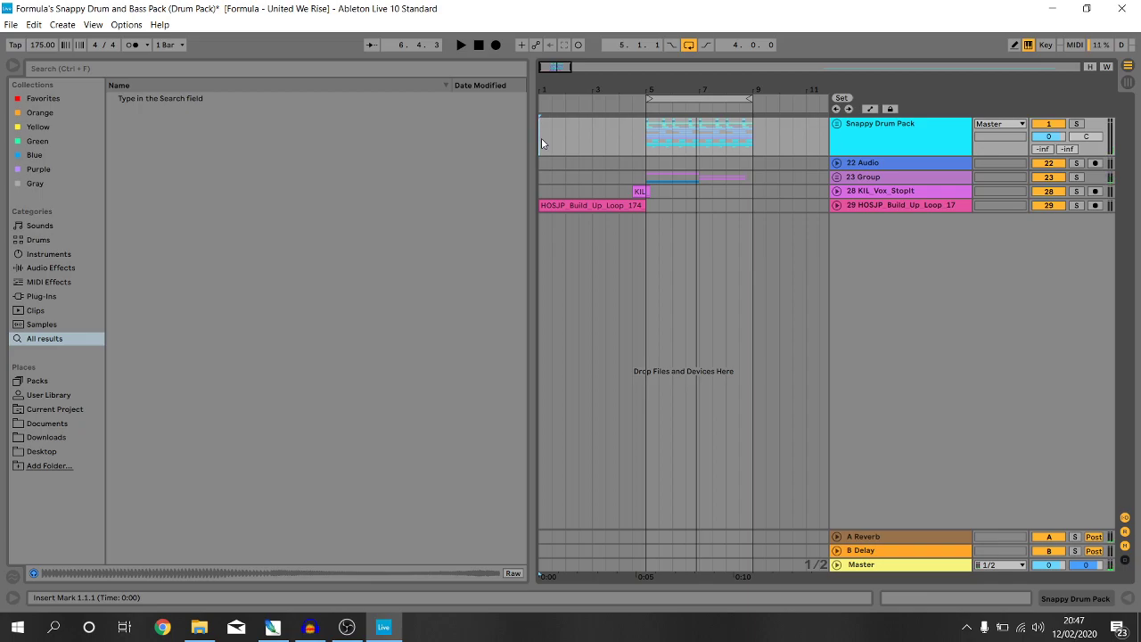
pyautogui.click(701, 183)
pyautogui.press('space')
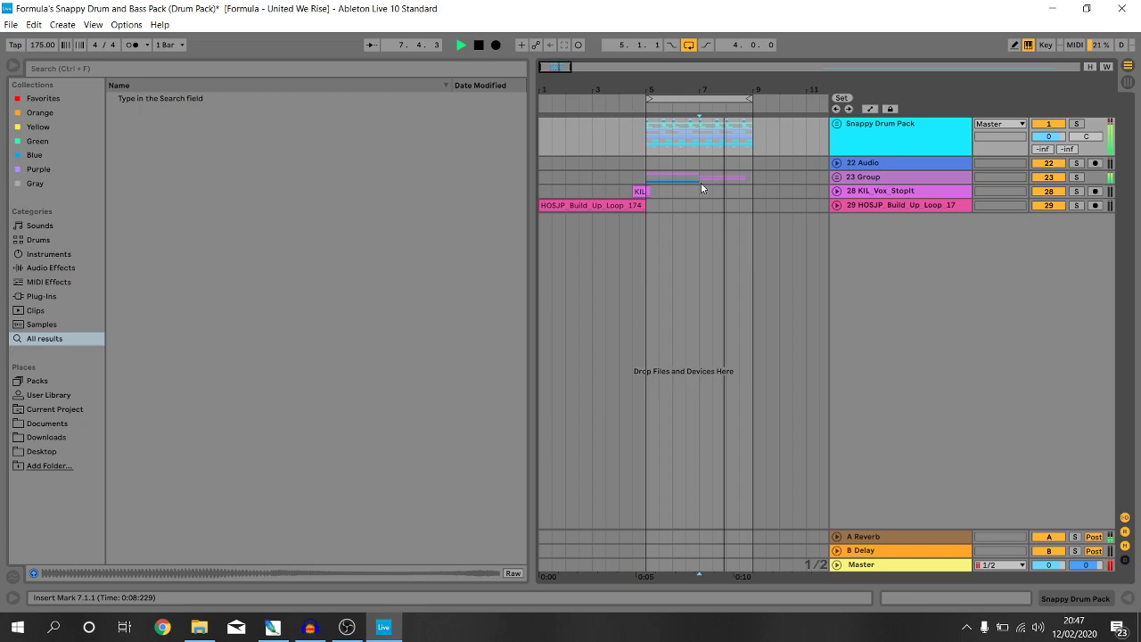
pyautogui.press('space')
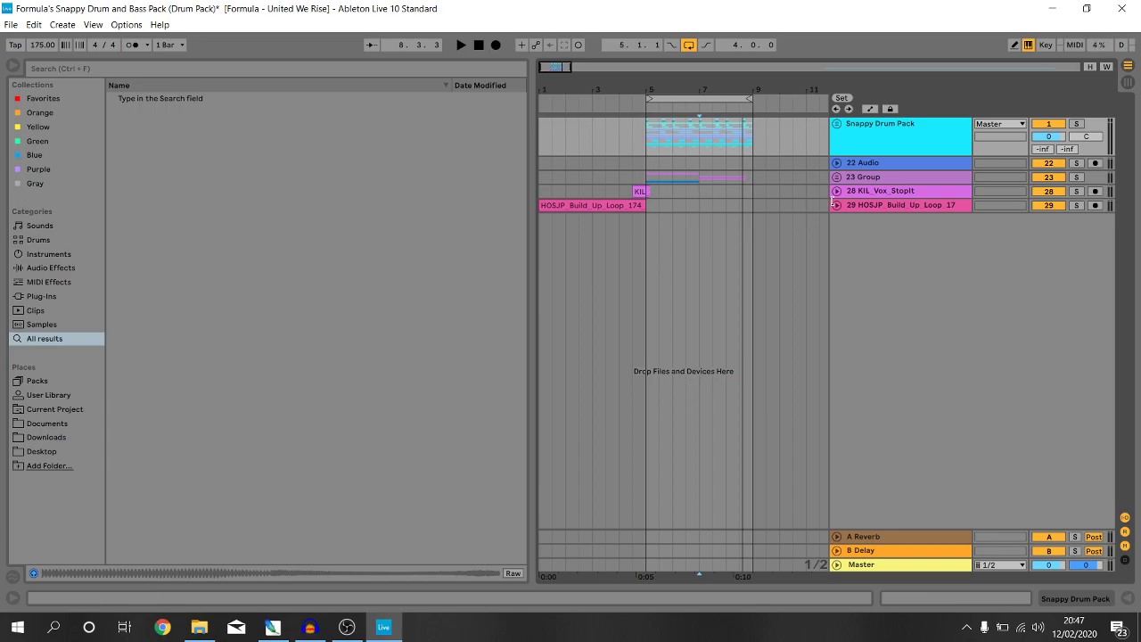
# - Unfold the 23 Group, solo track 25 and bypass its CamelCrusher device
pyautogui.click(837, 177)
pyautogui.scroll(-1, 981, 267)
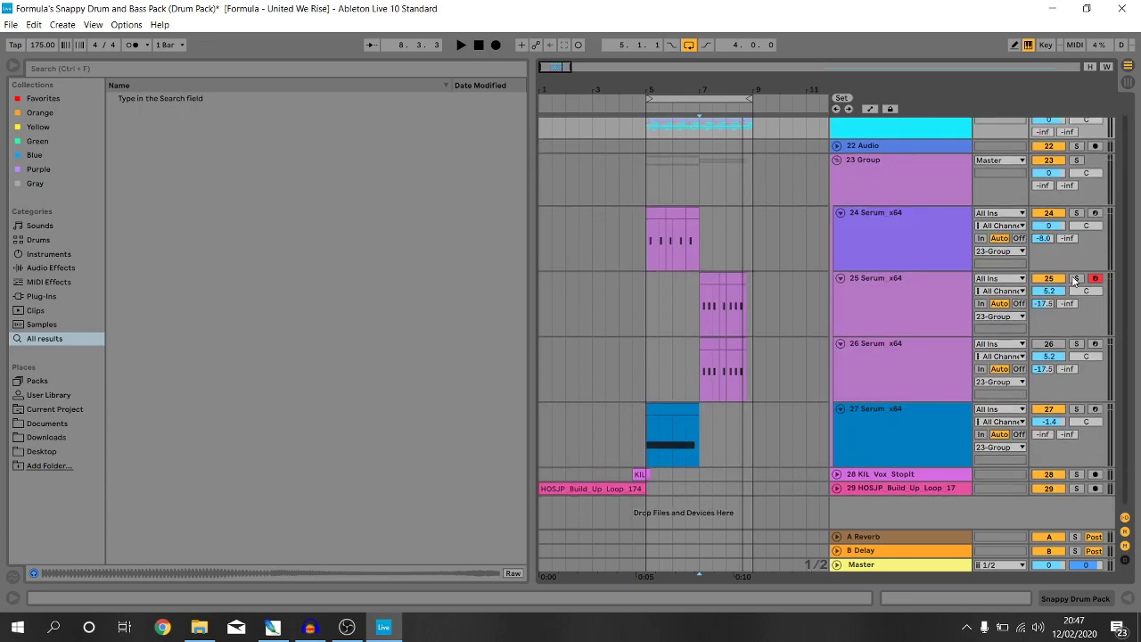
pyautogui.click(1076, 278)
pyautogui.doubleClick(900, 303)
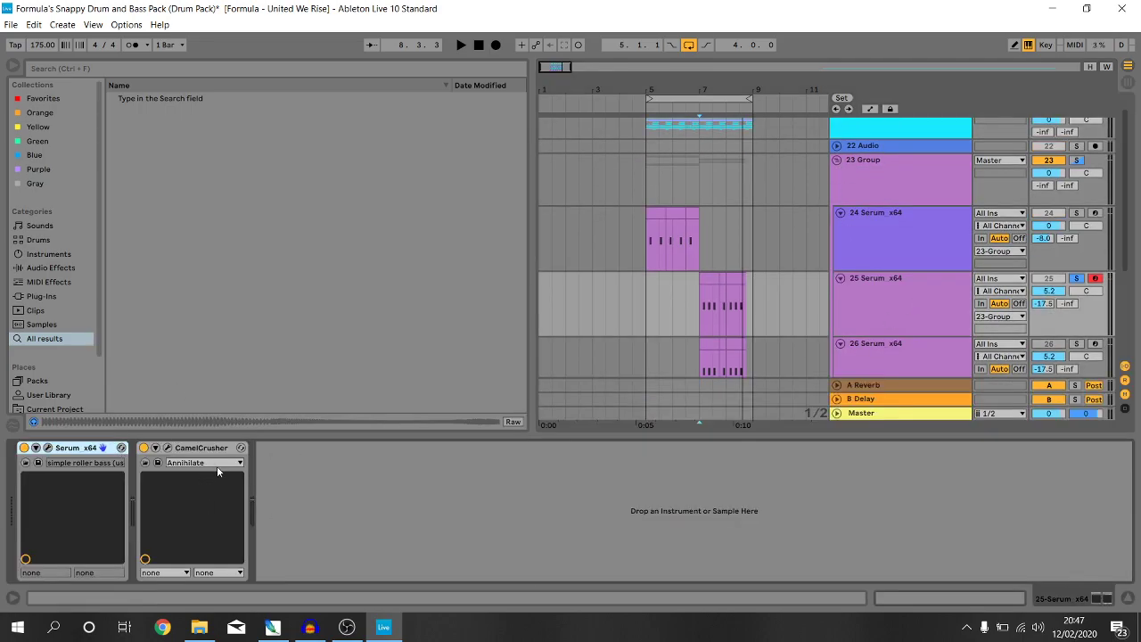
pyautogui.click(144, 447)
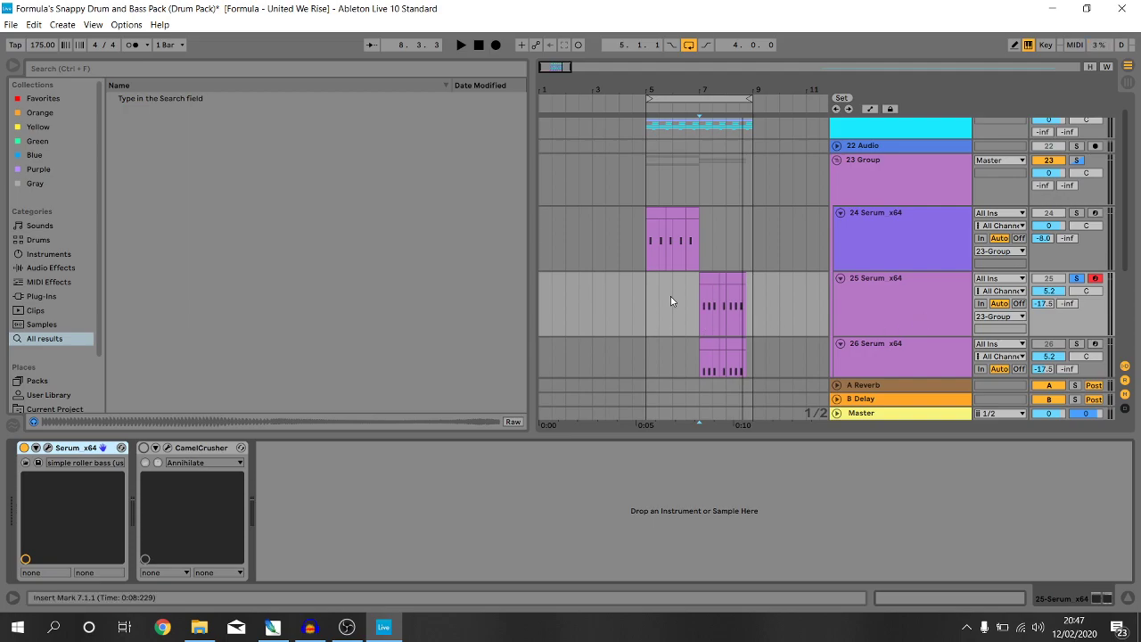
# - Play soloed track 25 from bar 7, then unsolo it and select track 26
pyautogui.click(697, 315)
pyautogui.press('space')
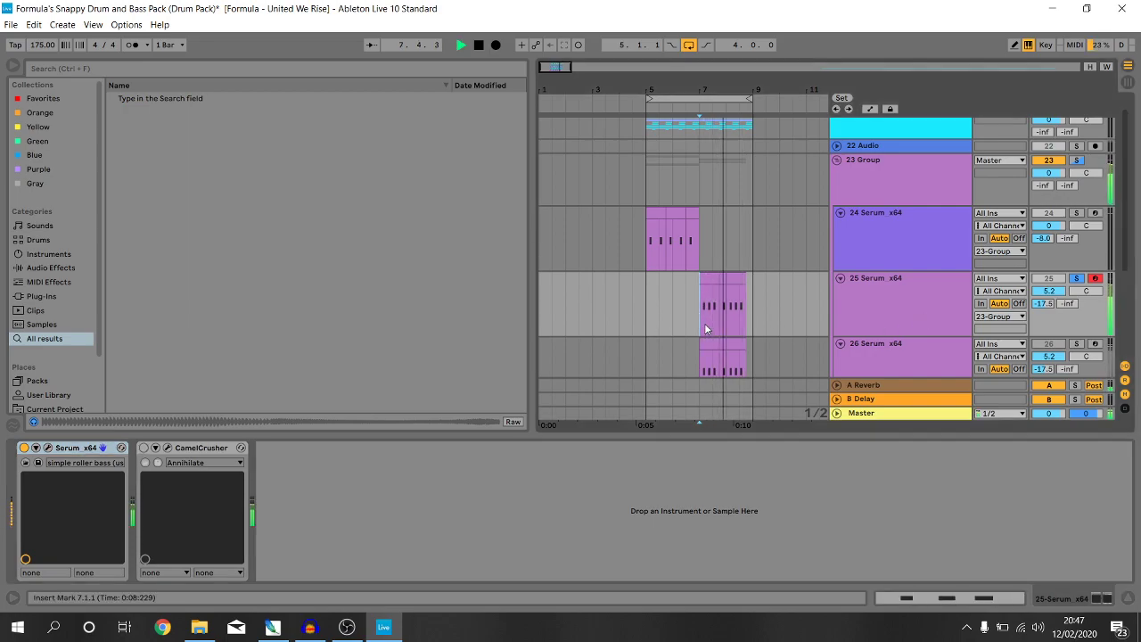
pyautogui.press('space')
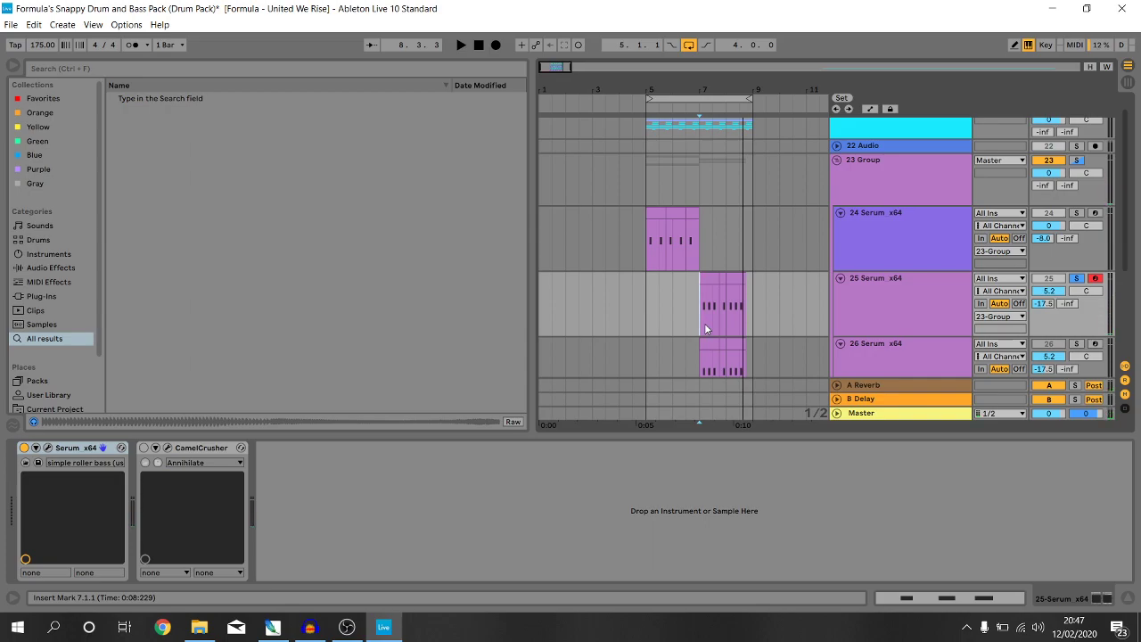
pyautogui.scroll(-3, 865, 272)
pyautogui.click(892, 263)
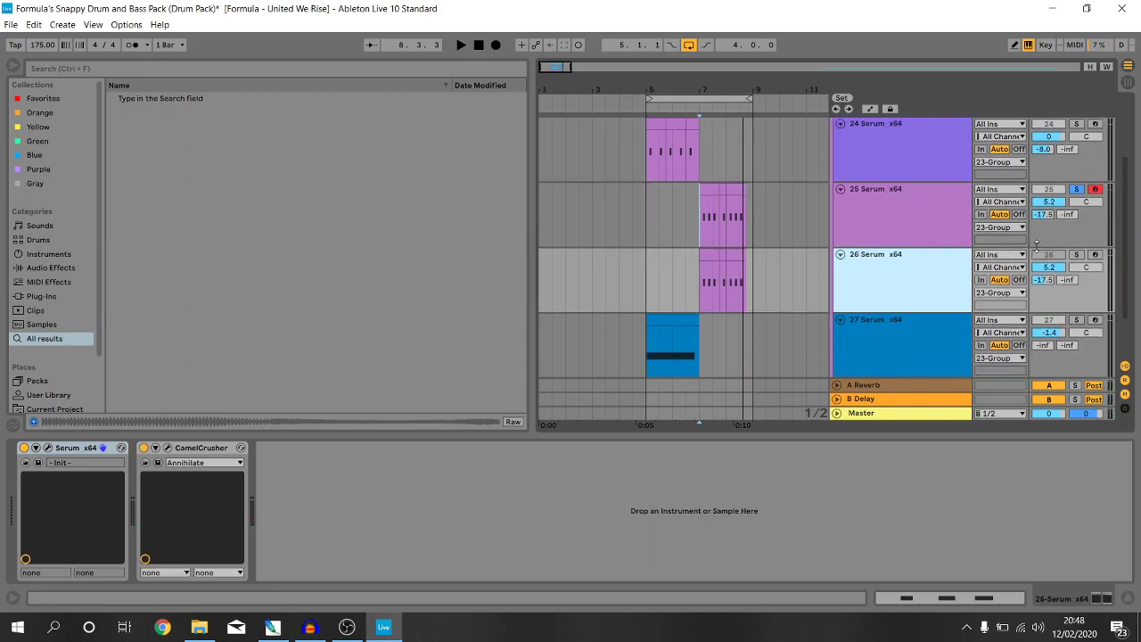
pyautogui.click(1077, 190)
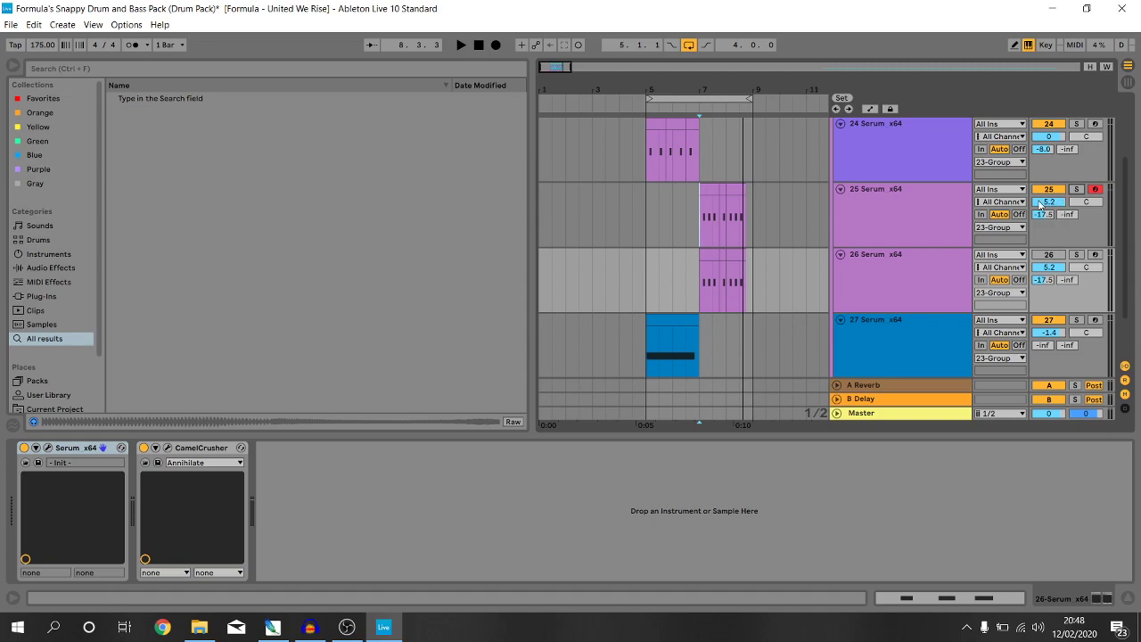
pyautogui.click(904, 270)
# - Replace track 27 with an empty MIDI track
pyautogui.rightClick(903, 269)
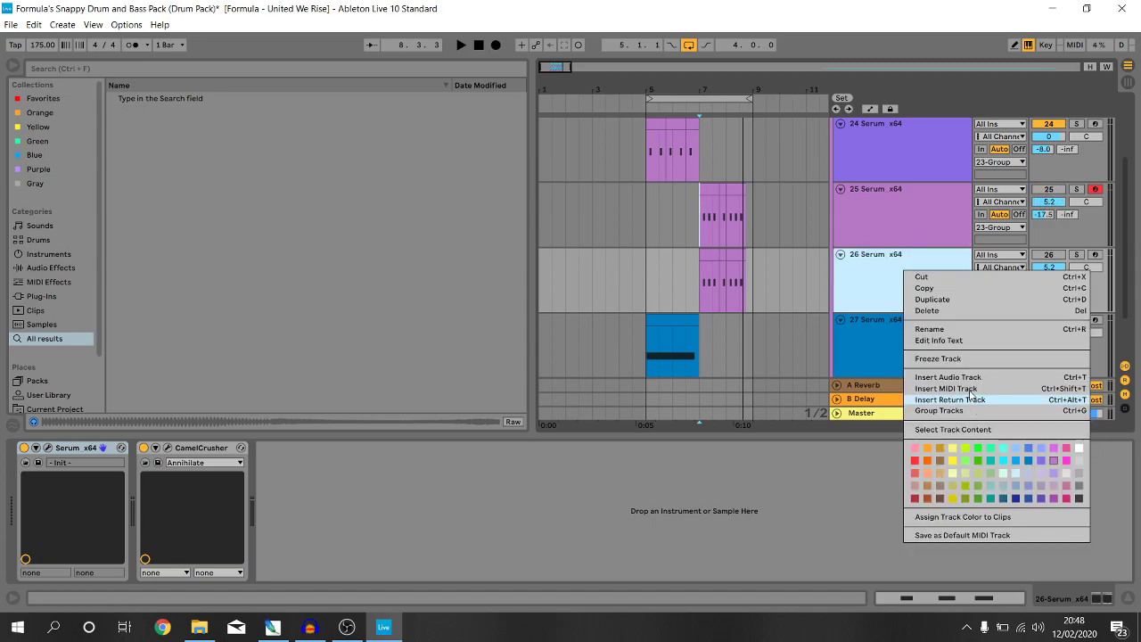
pyautogui.press('Escape')
pyautogui.hotkey('ctrl', 'z')
# - Load Serum_x64 from the Plug-Ins > VST browser onto the new MIDI track 27
pyautogui.click(886, 328)
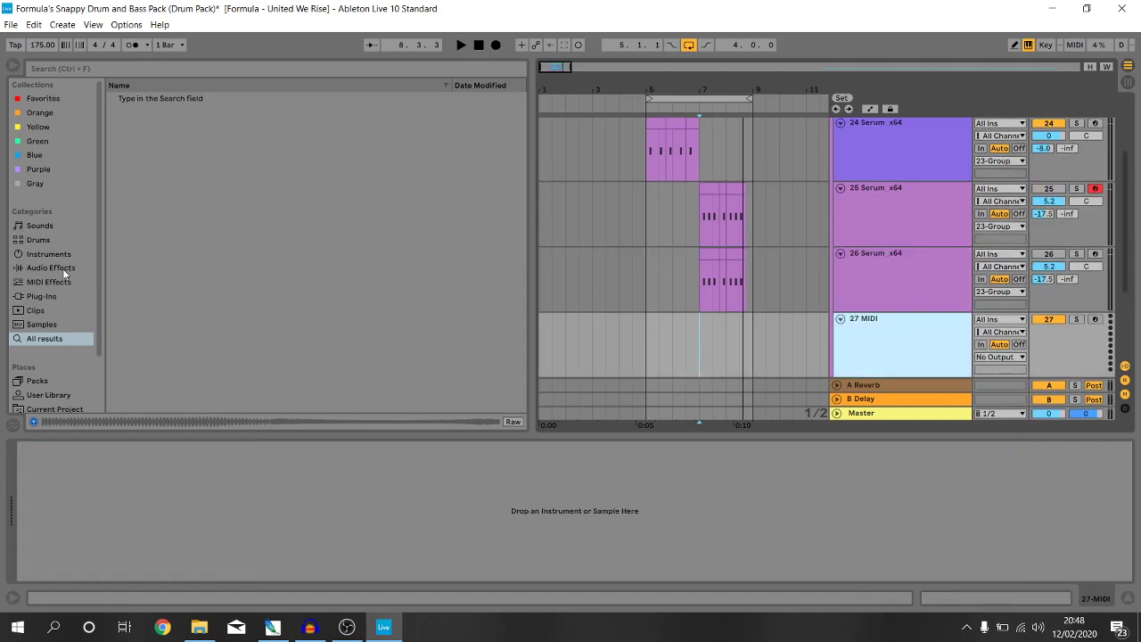
pyautogui.click(41, 296)
pyautogui.click(111, 112)
pyautogui.moveTo(161, 141); pyautogui.dragTo(947, 333)
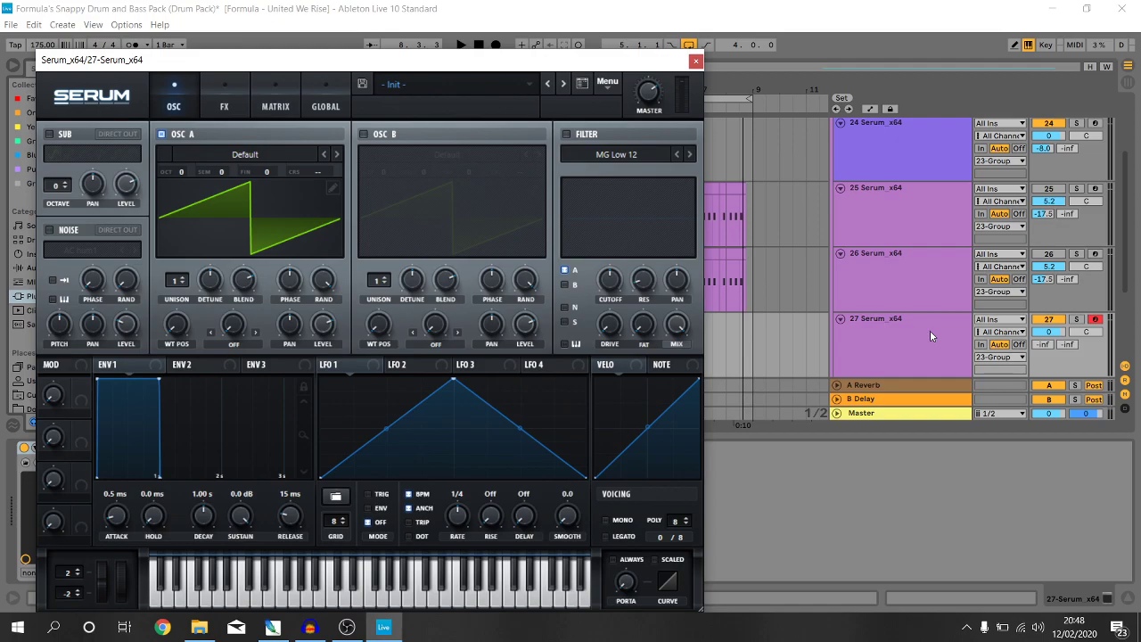
# - Browse Serum's preset folders, return to the Init oscillator page and reposition the window
pyautogui.click(447, 77)
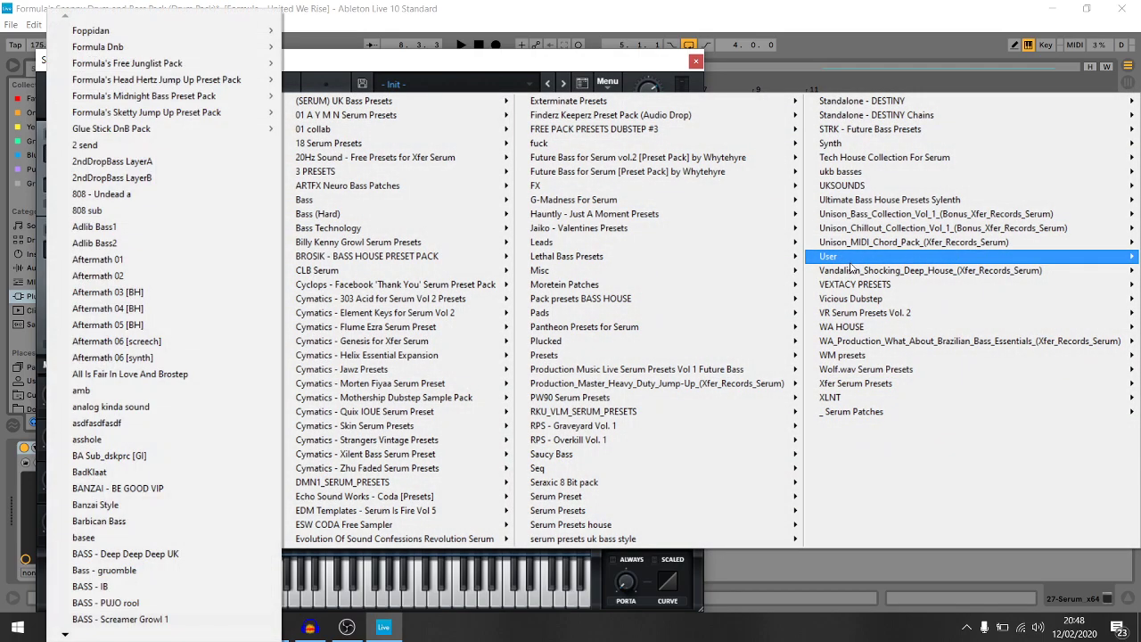
pyautogui.click(579, 87)
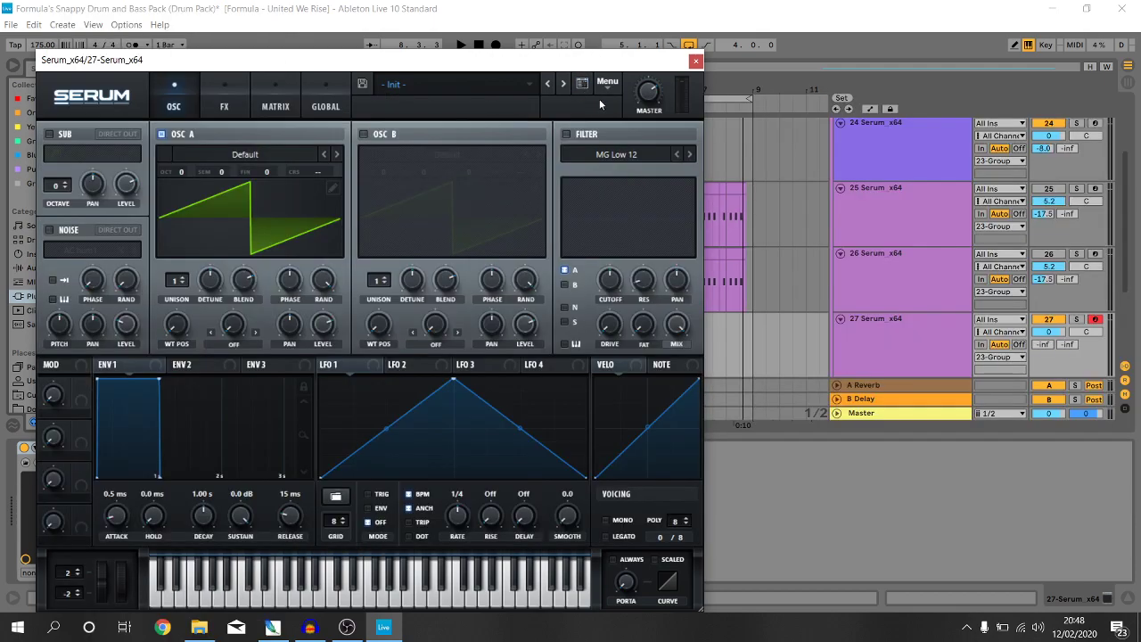
pyautogui.click(606, 83)
pyautogui.click(586, 81)
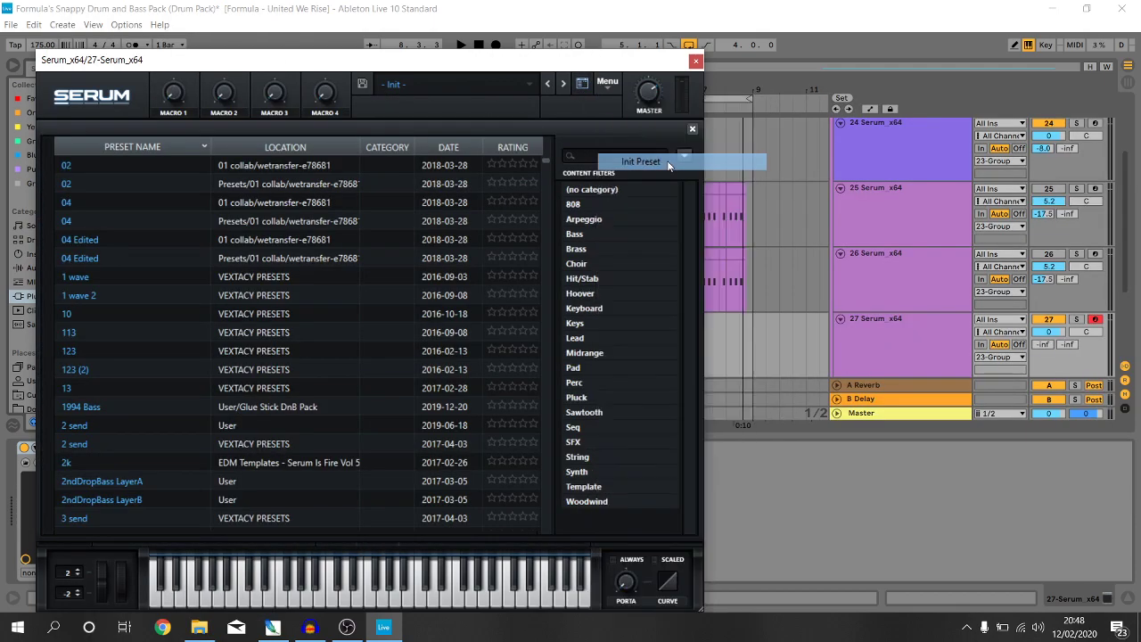
pyautogui.click(583, 86)
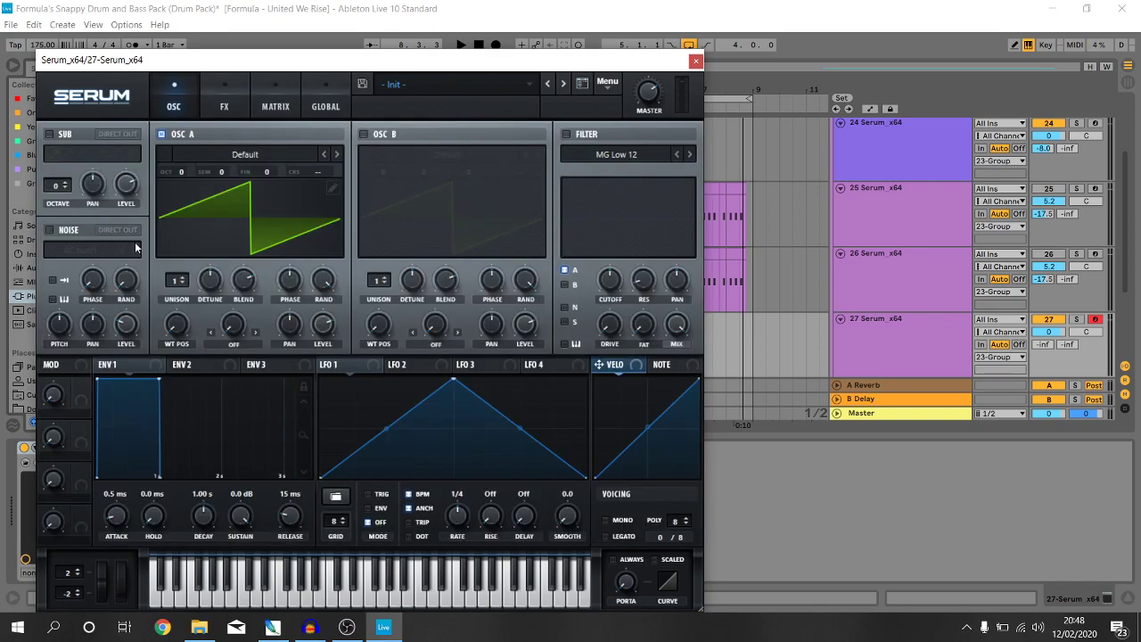
pyautogui.moveTo(317, 62); pyautogui.dragTo(397, 40)
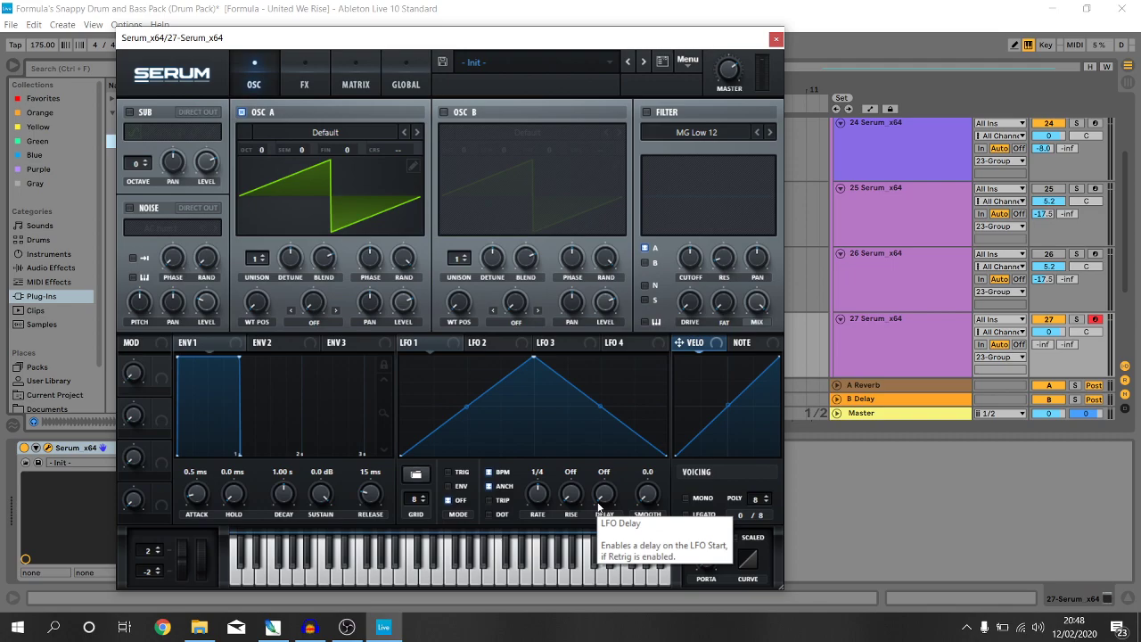
# - Load the Basic Shapes wavetable into Osc A and drop it to -1 octave
pyautogui.click(357, 133)
pyautogui.moveTo(335, 150)
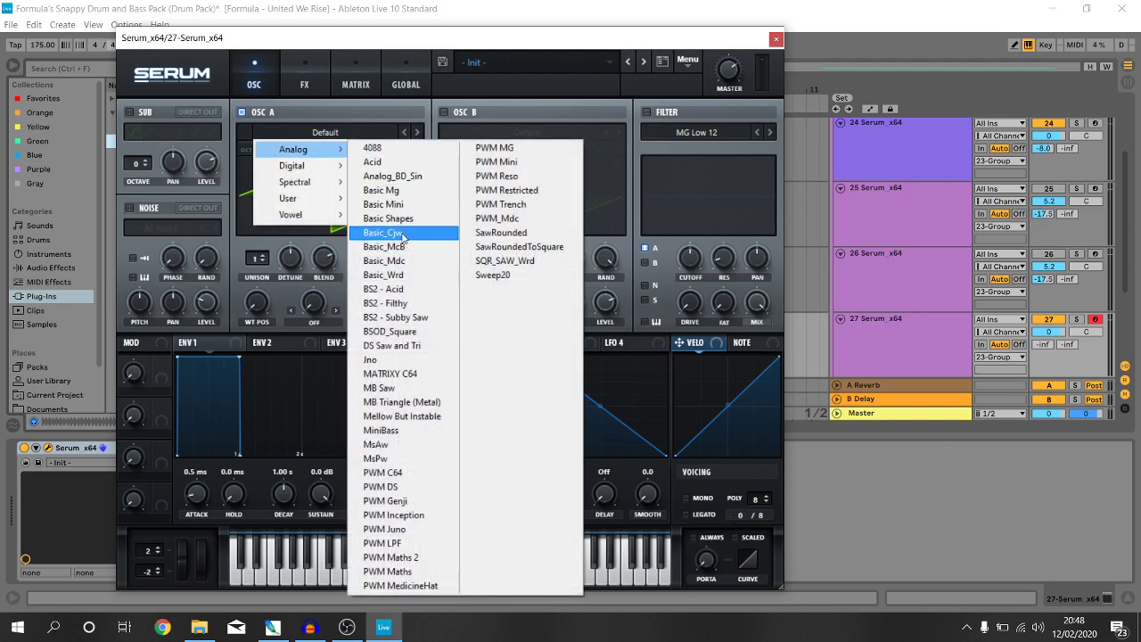
pyautogui.click(392, 218)
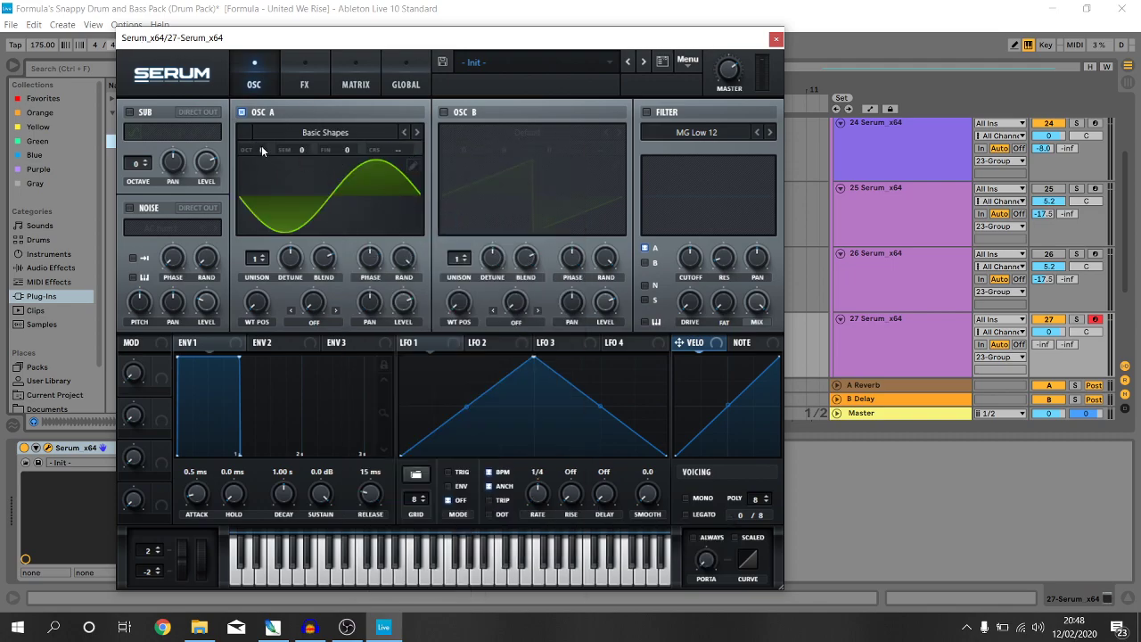
pyautogui.moveTo(261, 147); pyautogui.dragTo(261, 163)
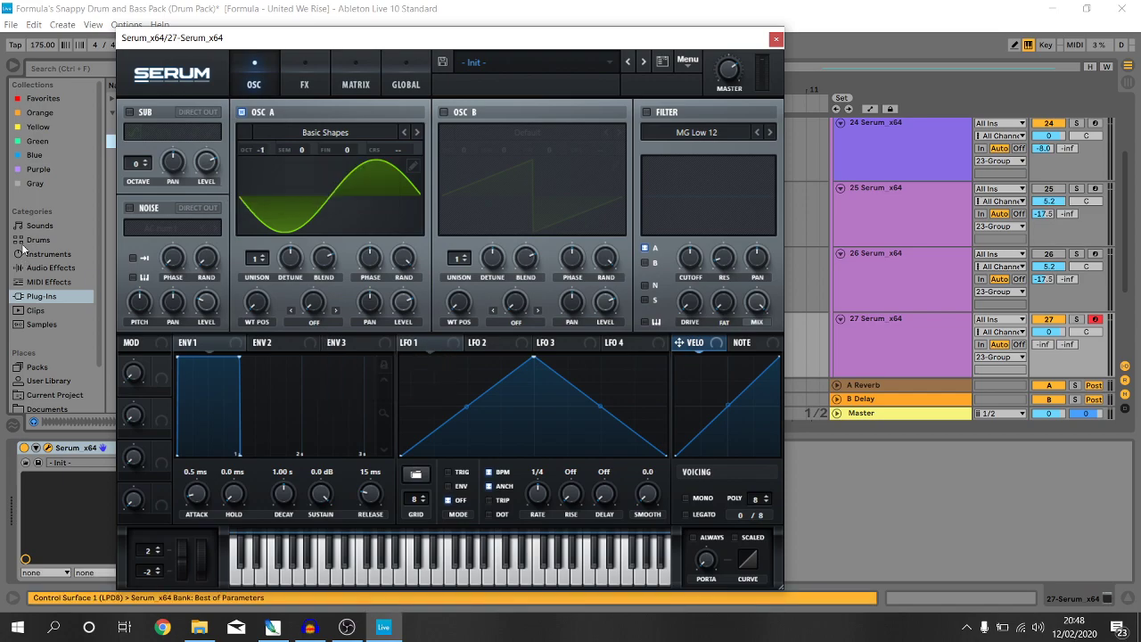
# - Enable Serum's sub oscillator and set its octave to -2
pyautogui.click(131, 112)
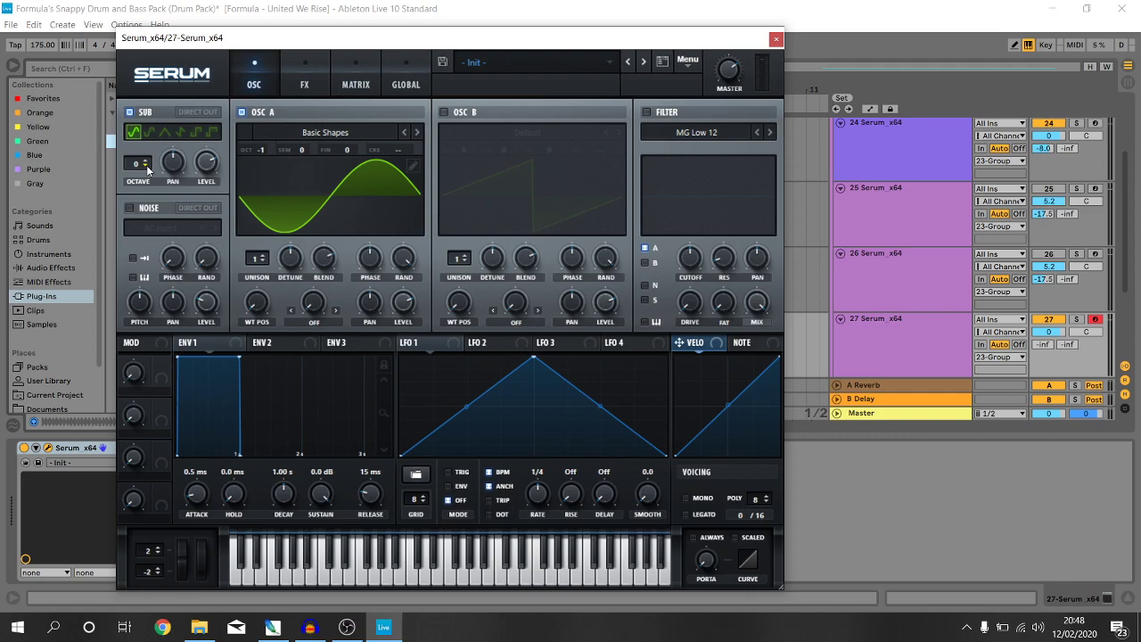
pyautogui.moveTo(141, 164); pyautogui.dragTo(141, 178)
pyautogui.scroll(-2, 1008, 293)
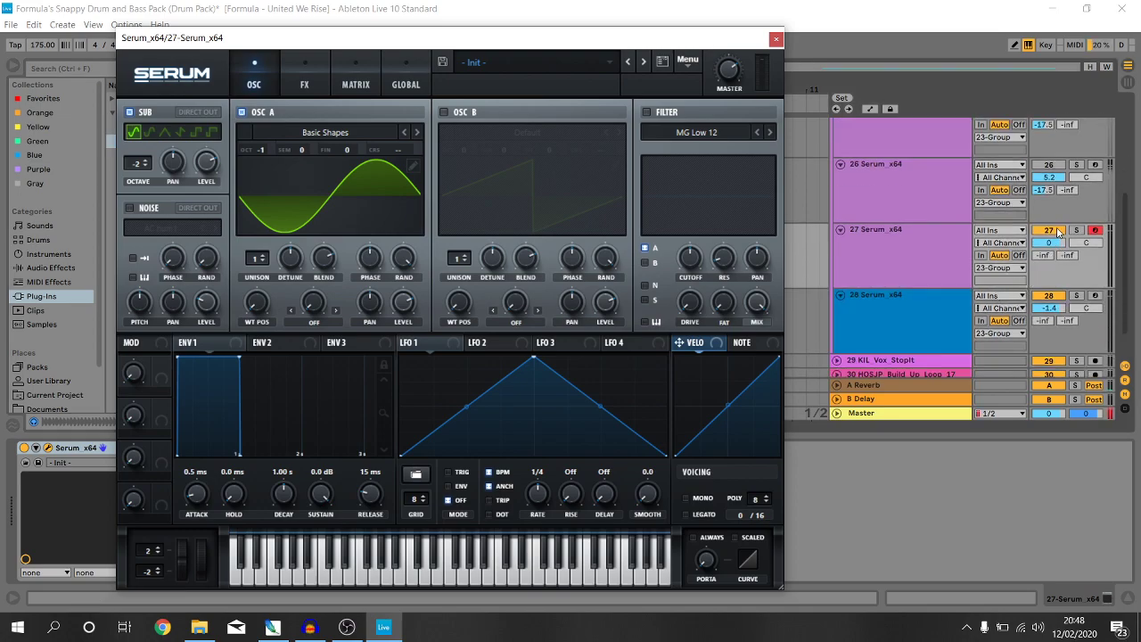
# - Close Serum, select bars 7–9 on track 27, play them, and reopen Serum
pyautogui.click(776, 39)
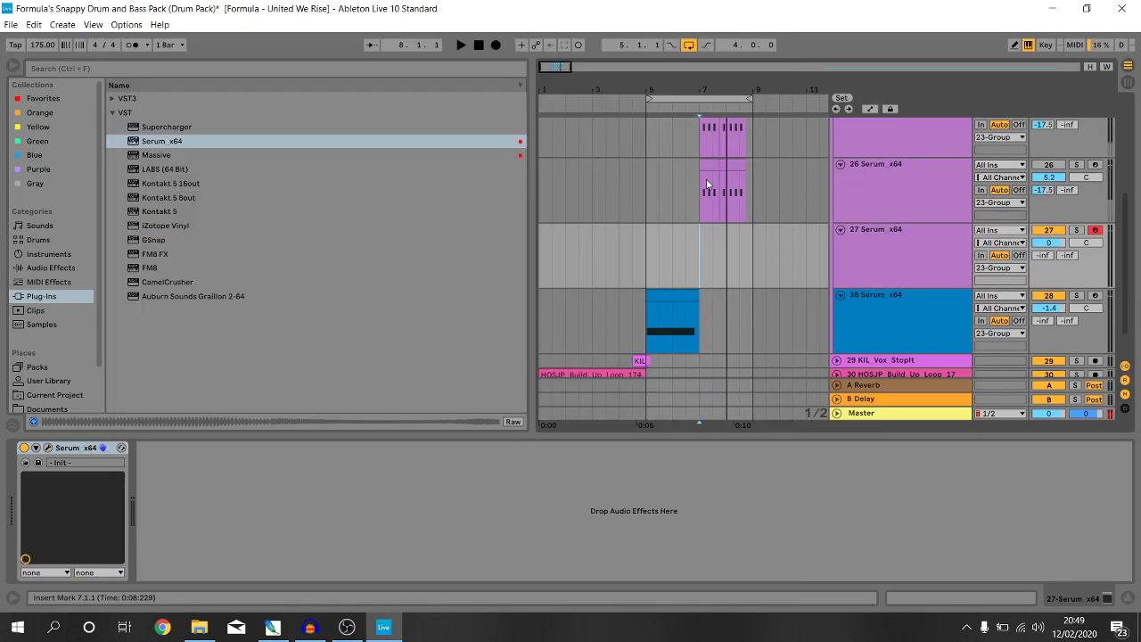
pyautogui.moveTo(706, 185); pyautogui.dragTo(754, 183)
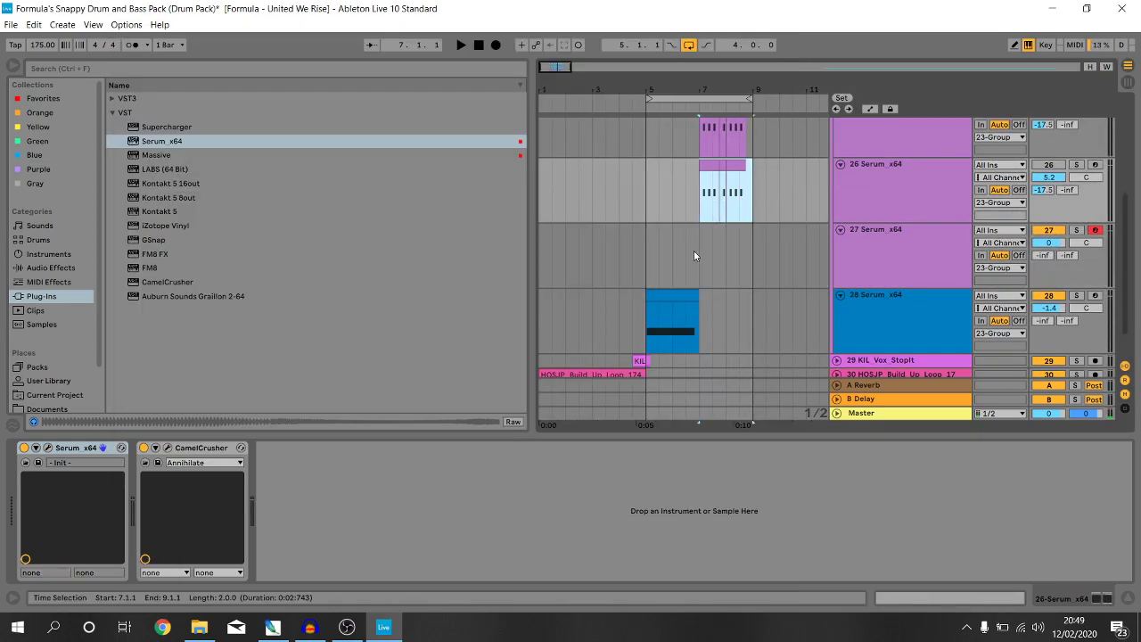
pyautogui.press('Down')
pyautogui.press('space')
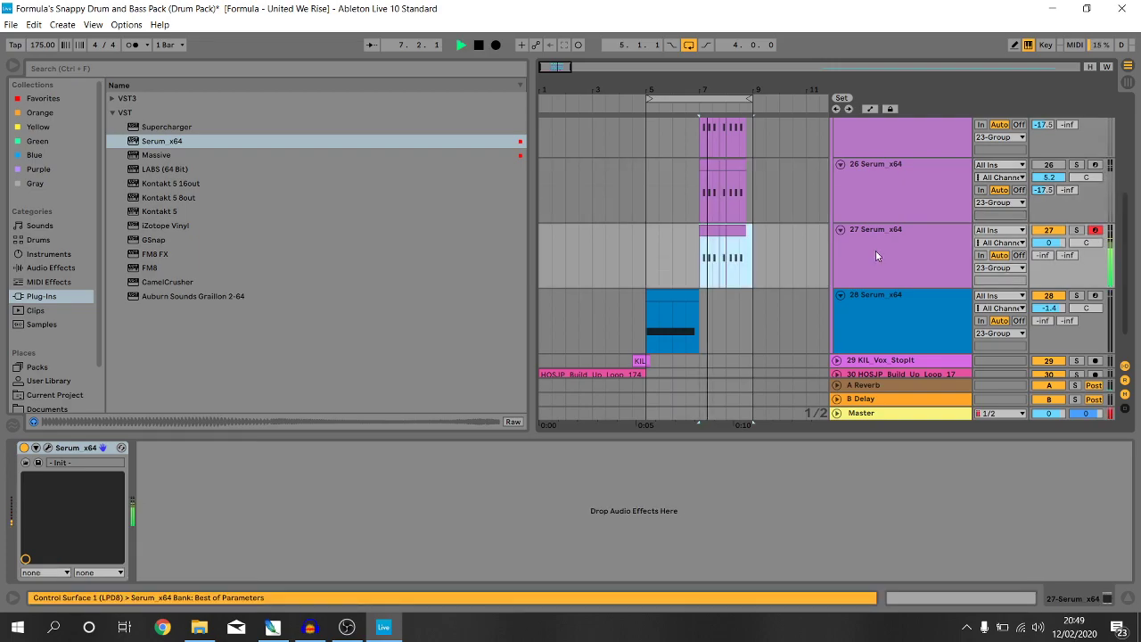
pyautogui.click(48, 448)
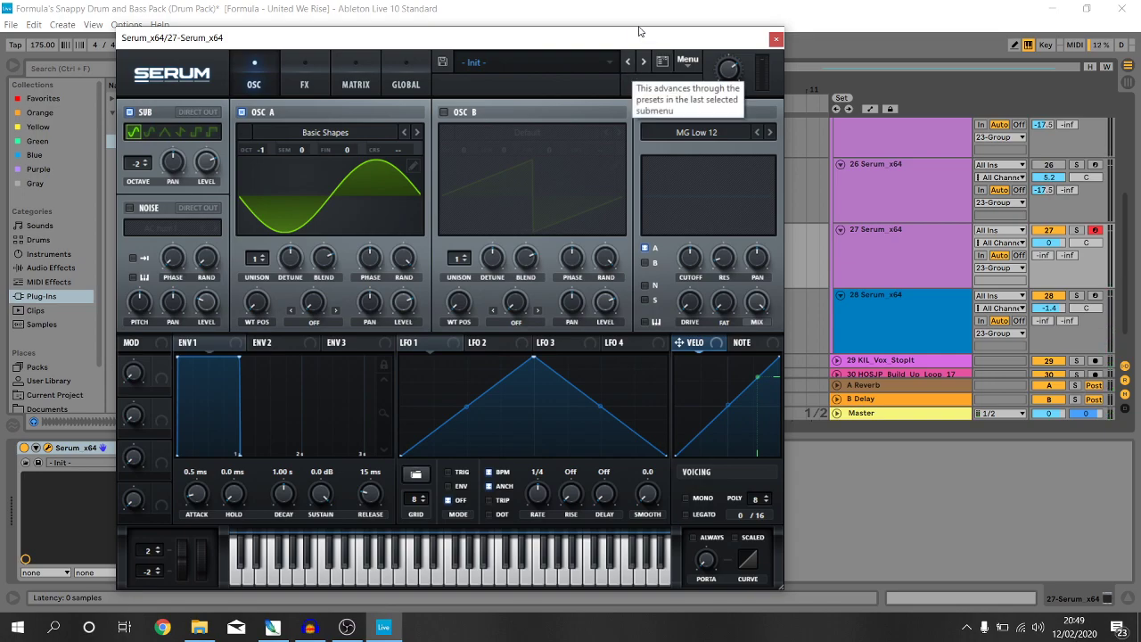
# - Set the ENV1 release to 451 ms and OSC A warp to Sync at about 5.5%
pyautogui.moveTo(241, 453); pyautogui.dragTo(303, 456)
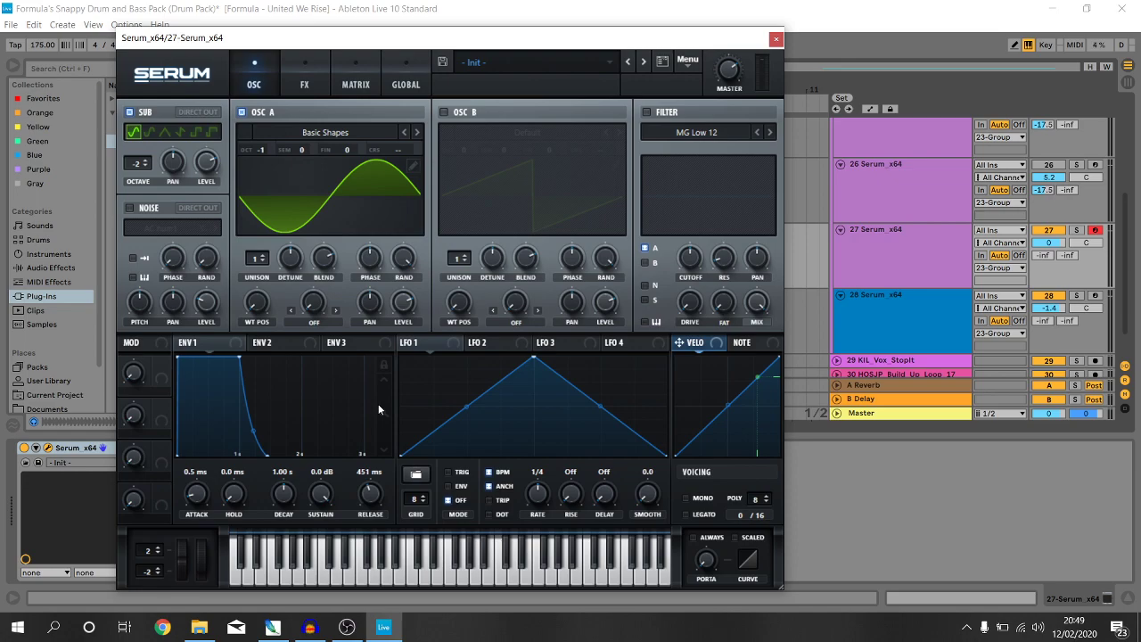
pyautogui.click(313, 321)
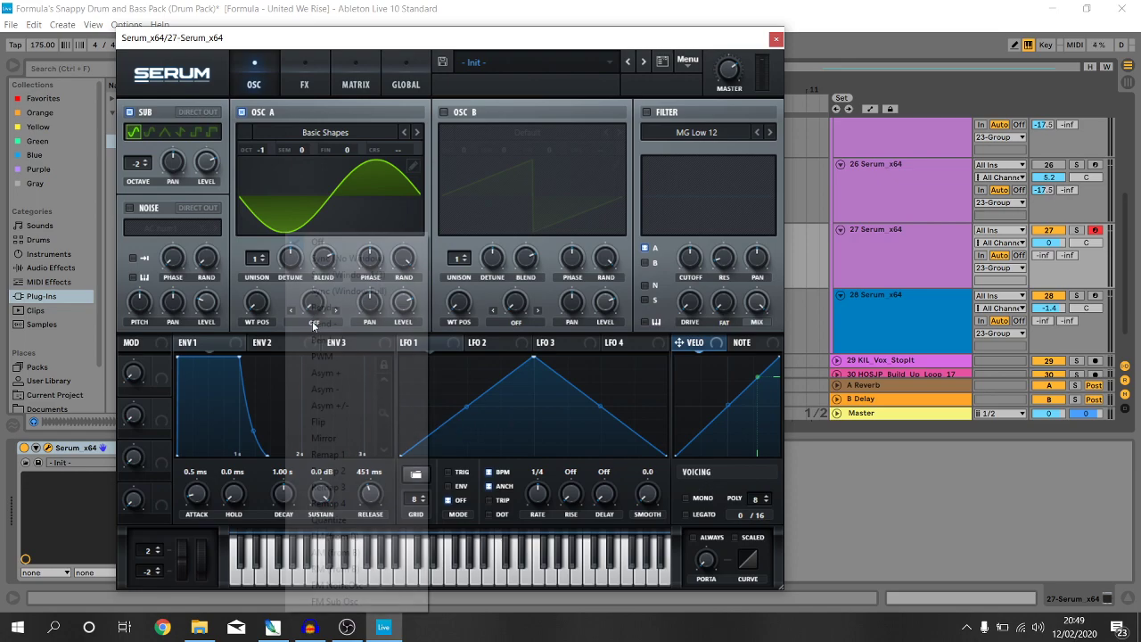
pyautogui.click(343, 260)
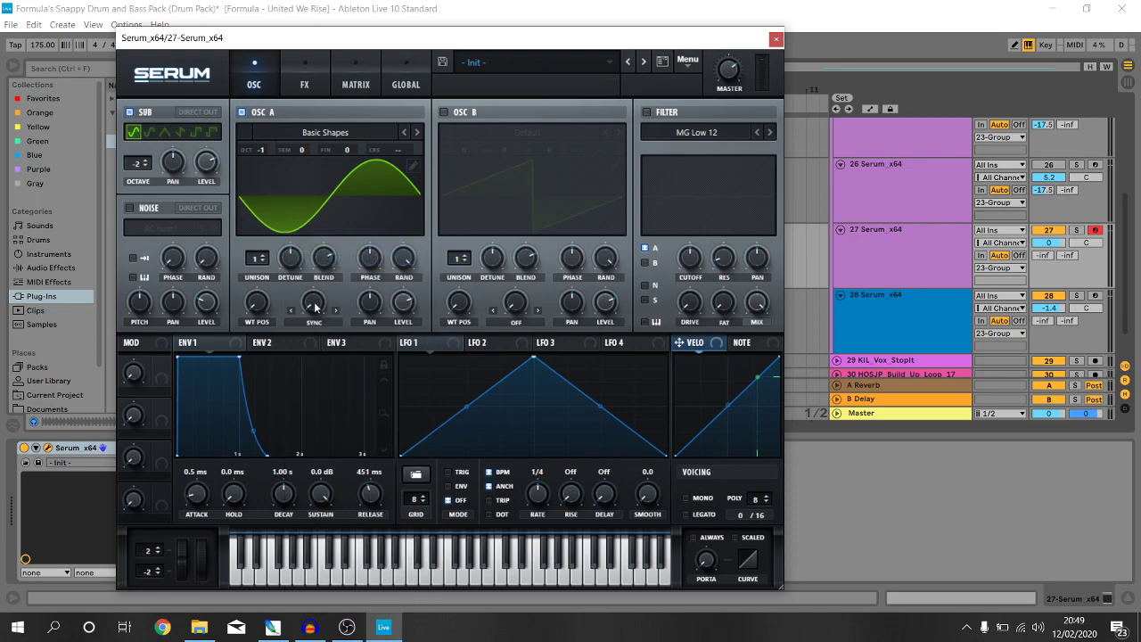
pyautogui.moveTo(313, 303)
pyautogui.mouseDown()
pyautogui.moveTo(345, 224)
pyautogui.moveTo(309, 305)
pyautogui.mouseUp()
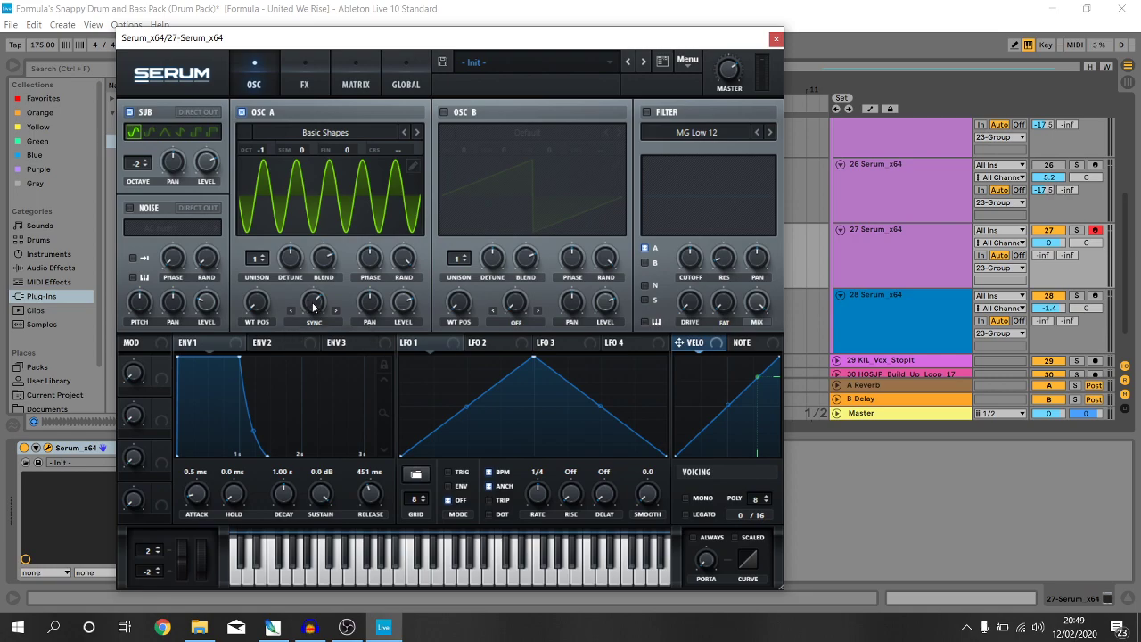
pyautogui.moveTo(310, 305); pyautogui.dragTo(313, 309)
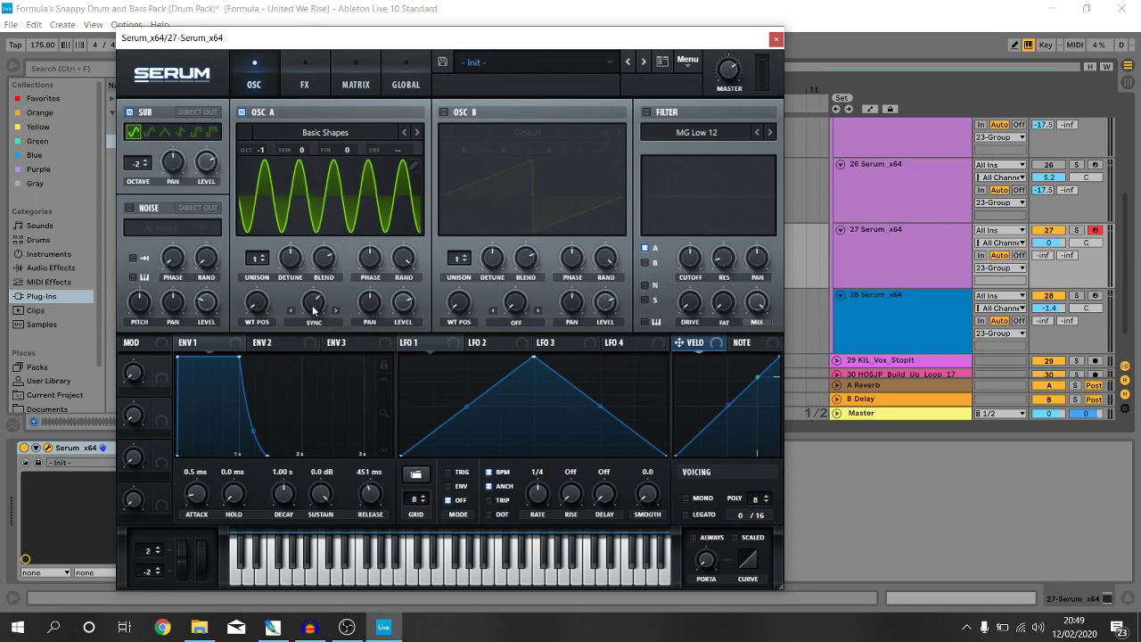
# - Shape LFO 1 into a curved pluck starting at its peak, routed to OSC A Level
pyautogui.scroll(1, 314, 312)
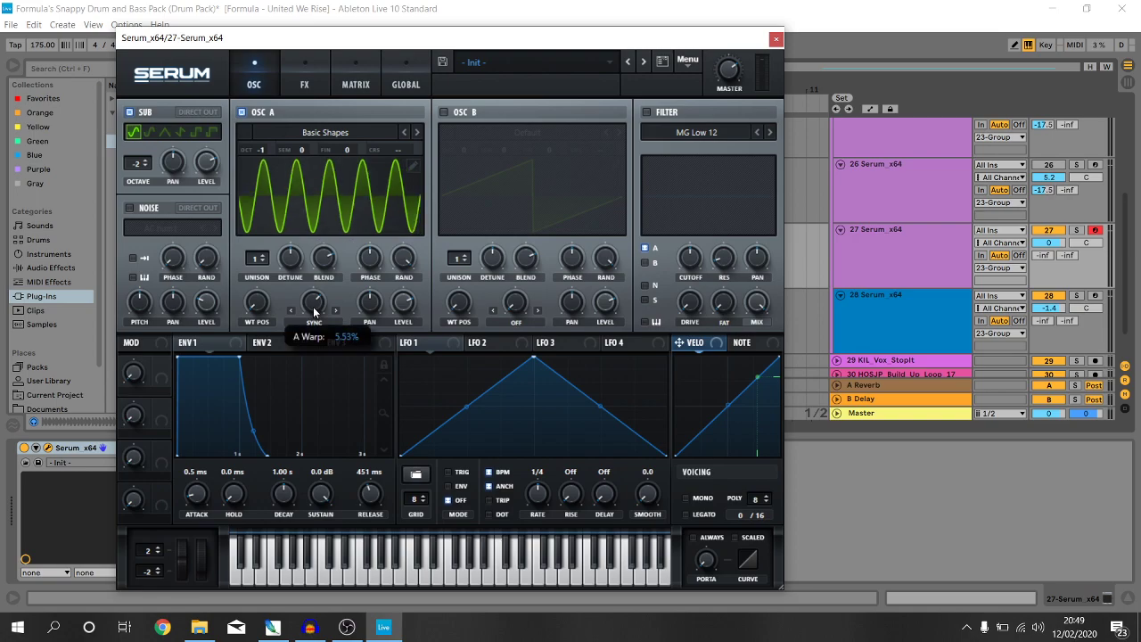
pyautogui.scroll(1, 314, 311)
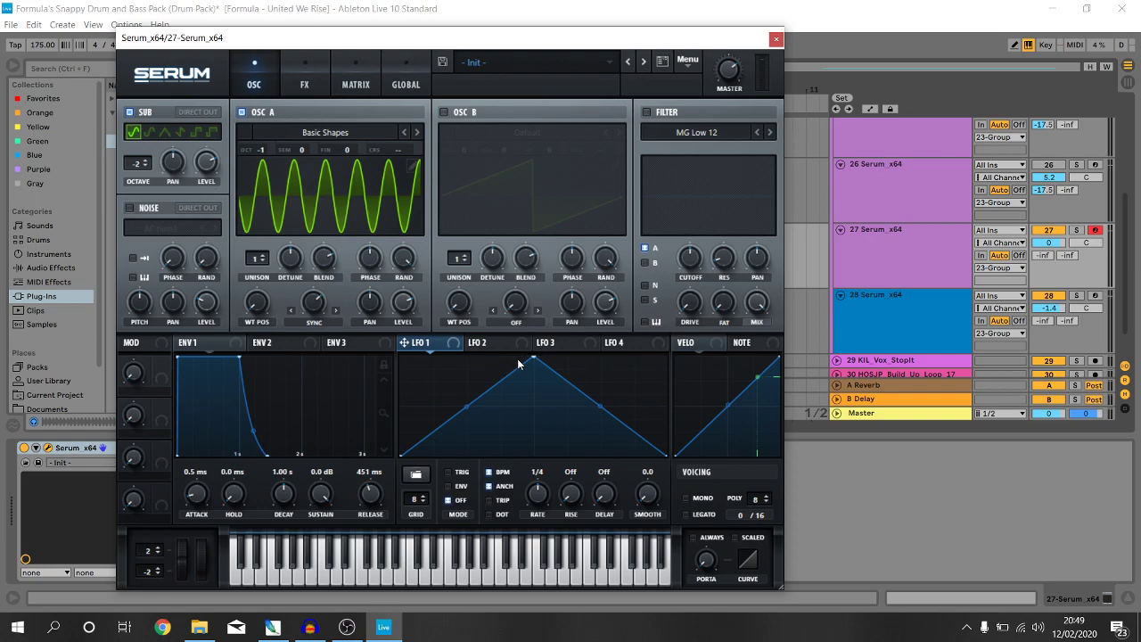
pyautogui.moveTo(534, 361); pyautogui.dragTo(437, 357)
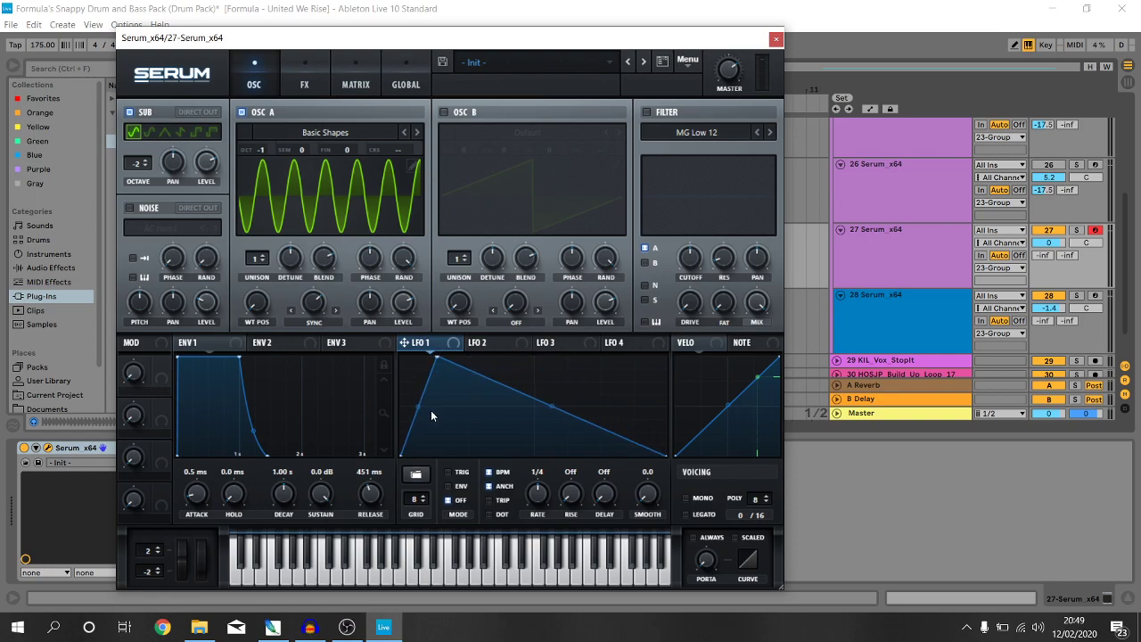
pyautogui.moveTo(431, 410); pyautogui.dragTo(421, 433)
pyautogui.moveTo(547, 407); pyautogui.dragTo(548, 420)
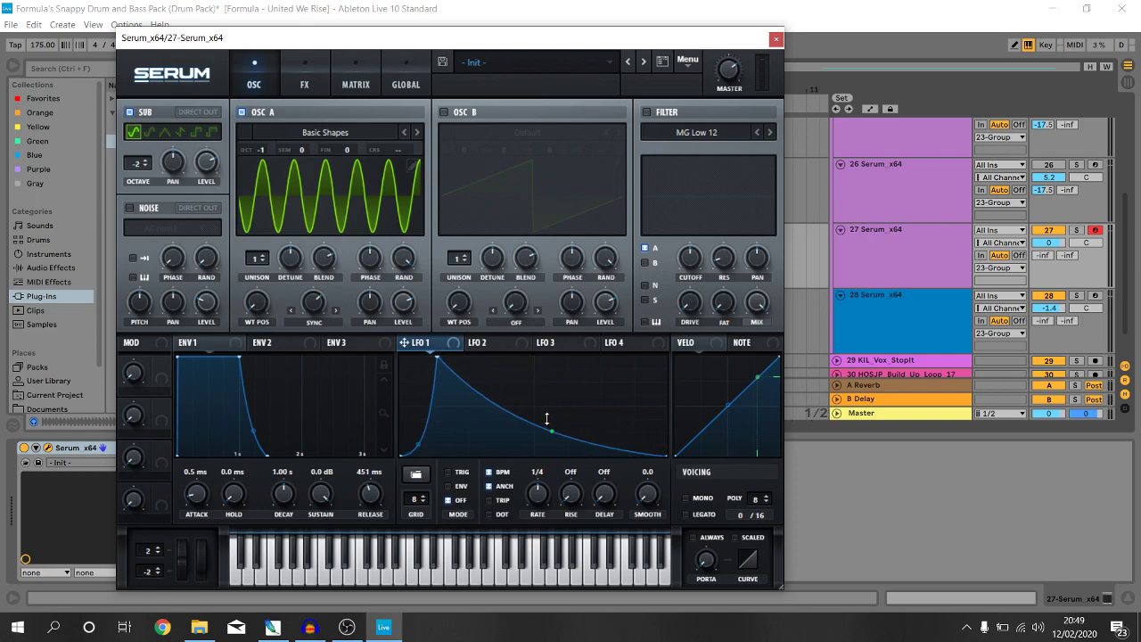
pyautogui.moveTo(422, 348); pyautogui.dragTo(406, 305)
pyautogui.moveTo(436, 357); pyautogui.dragTo(430, 319)
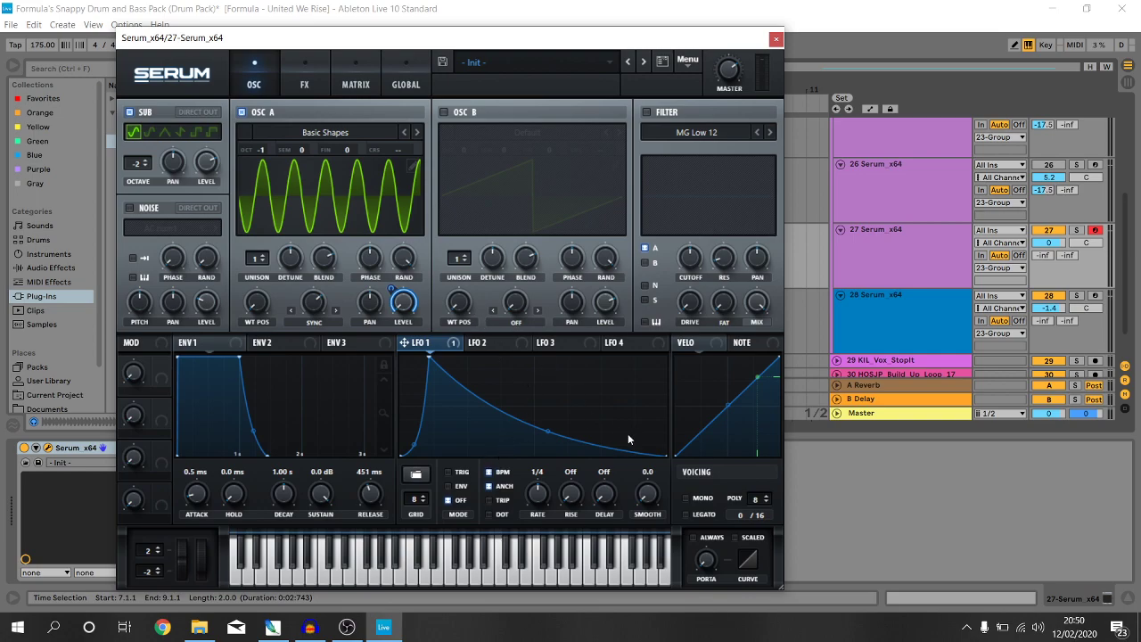
# - Turn on LFO 1 ENV mode and MONO voicing, then test notes and shift up an octave
pyautogui.click(448, 487)
pyautogui.click(684, 498)
pyautogui.press('g')
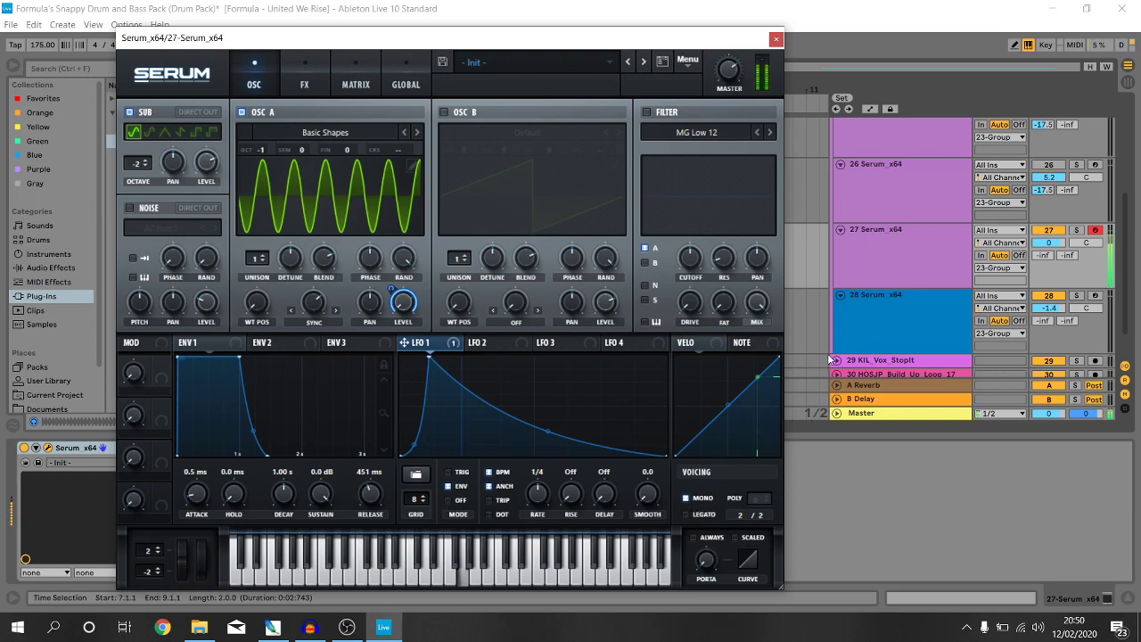
pyautogui.press('z')
pyautogui.press('g')
pyautogui.press('x')
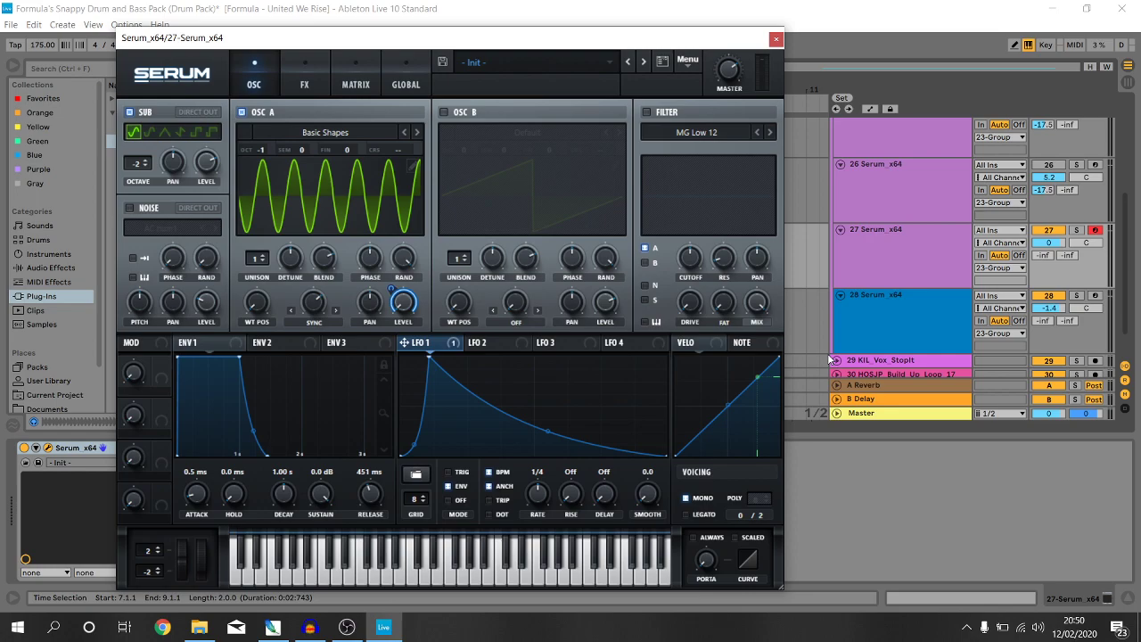
# - Enable Tube distortion in Serum's FX rack, leaving the PRE/POST filter Off
pyautogui.click(294, 75)
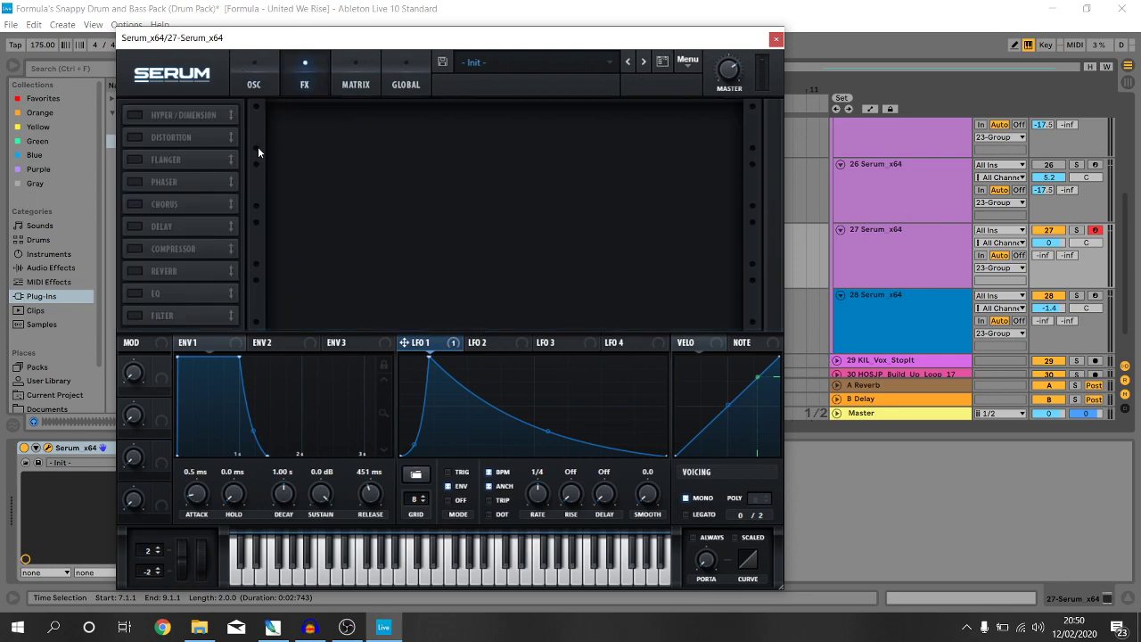
pyautogui.click(134, 137)
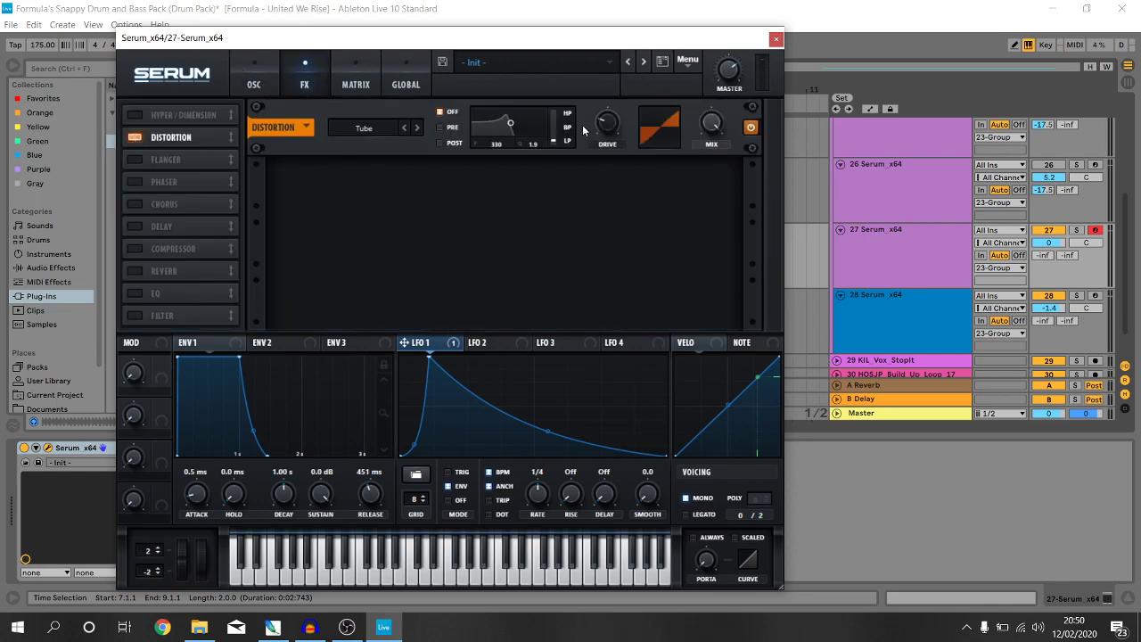
pyautogui.moveTo(610, 126)
pyautogui.moveTo(449, 111); pyautogui.dragTo(543, 143)
# - Close Serum on its oscillator page and add CamelCrusher (Annihilate) after Serum on track 27
pyautogui.click(273, 81)
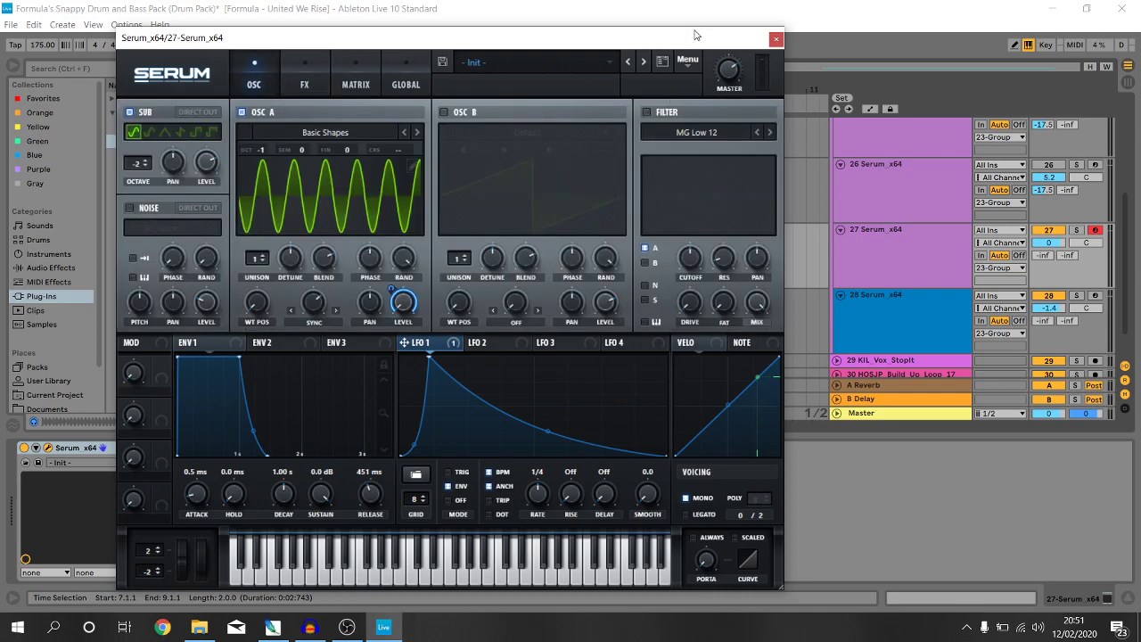
pyautogui.moveTo(695, 35); pyautogui.dragTo(735, 43)
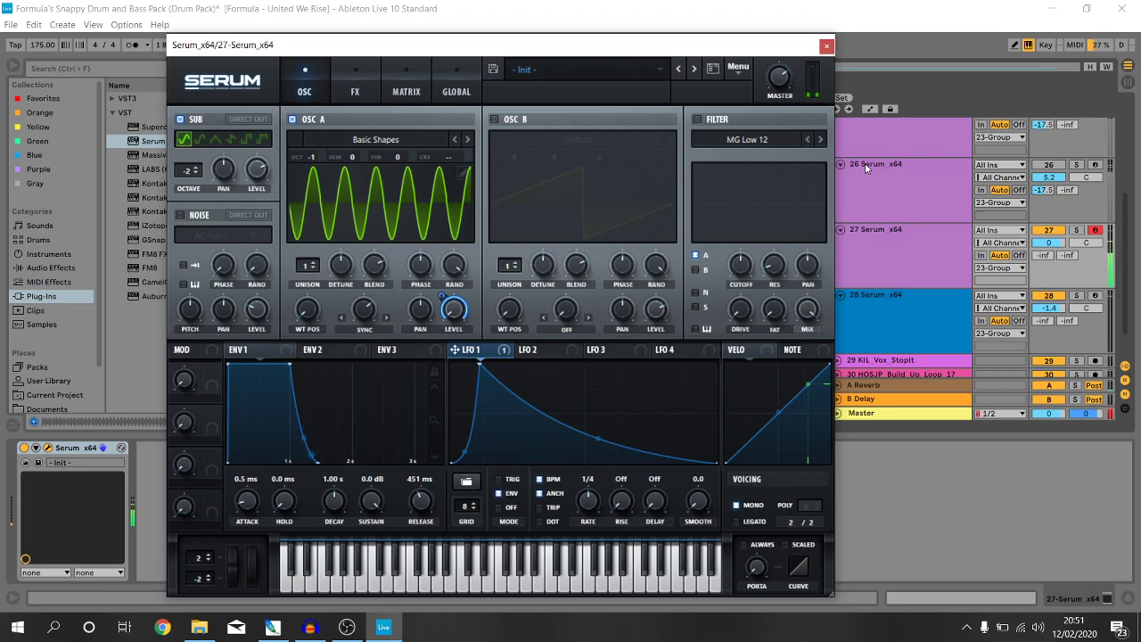
pyautogui.click(825, 46)
pyautogui.moveTo(164, 286); pyautogui.dragTo(280, 491)
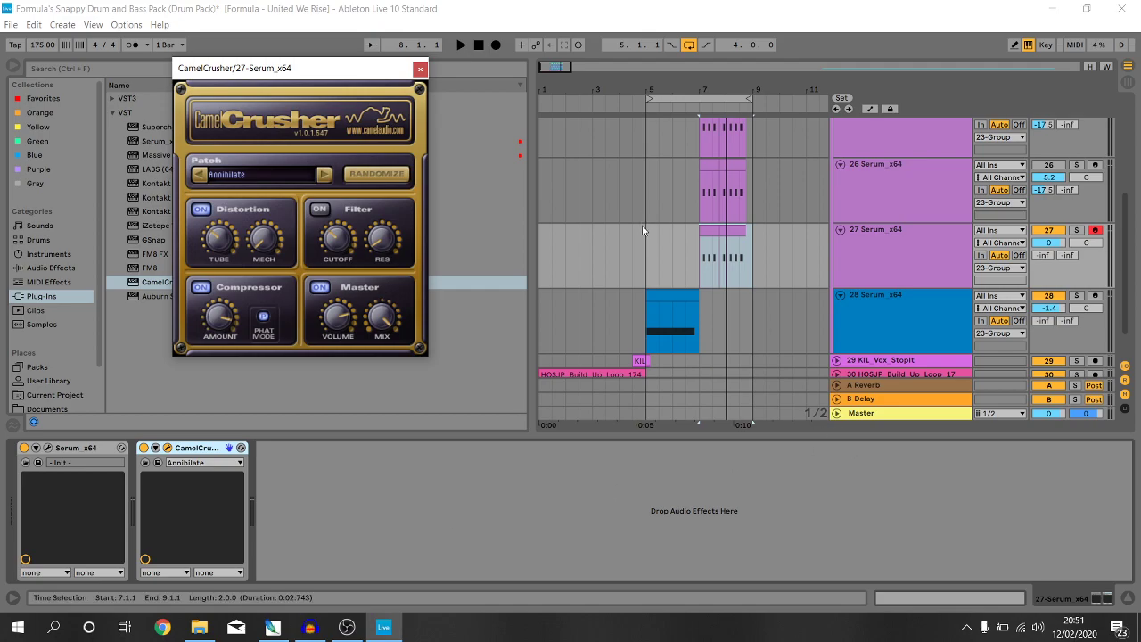
pyautogui.click(702, 256)
pyautogui.press('space')
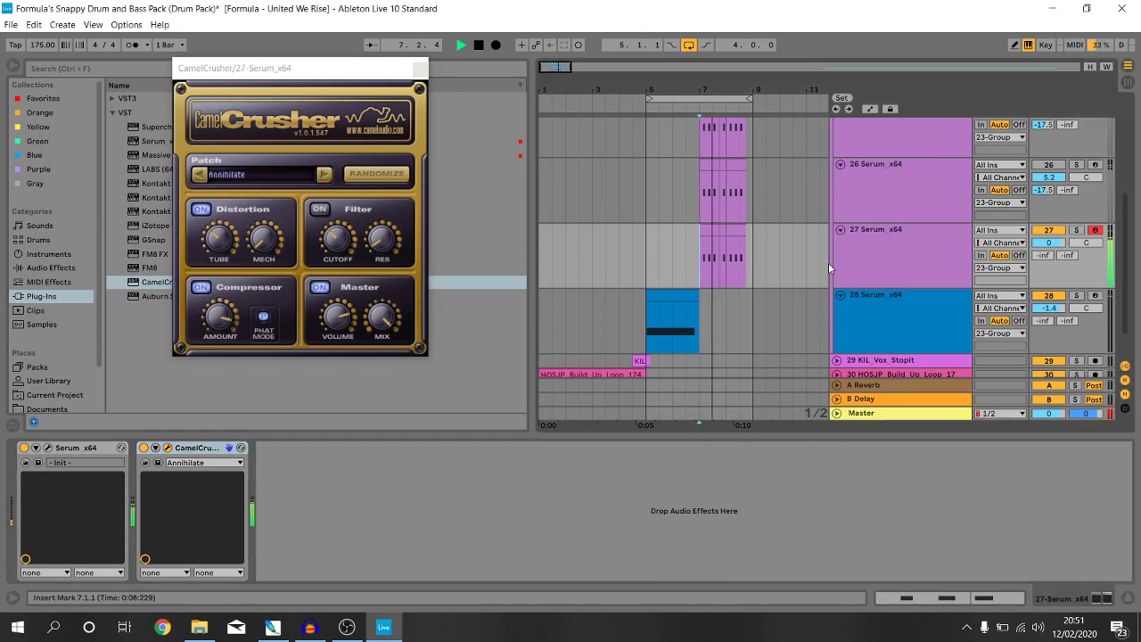
pyautogui.press('space')
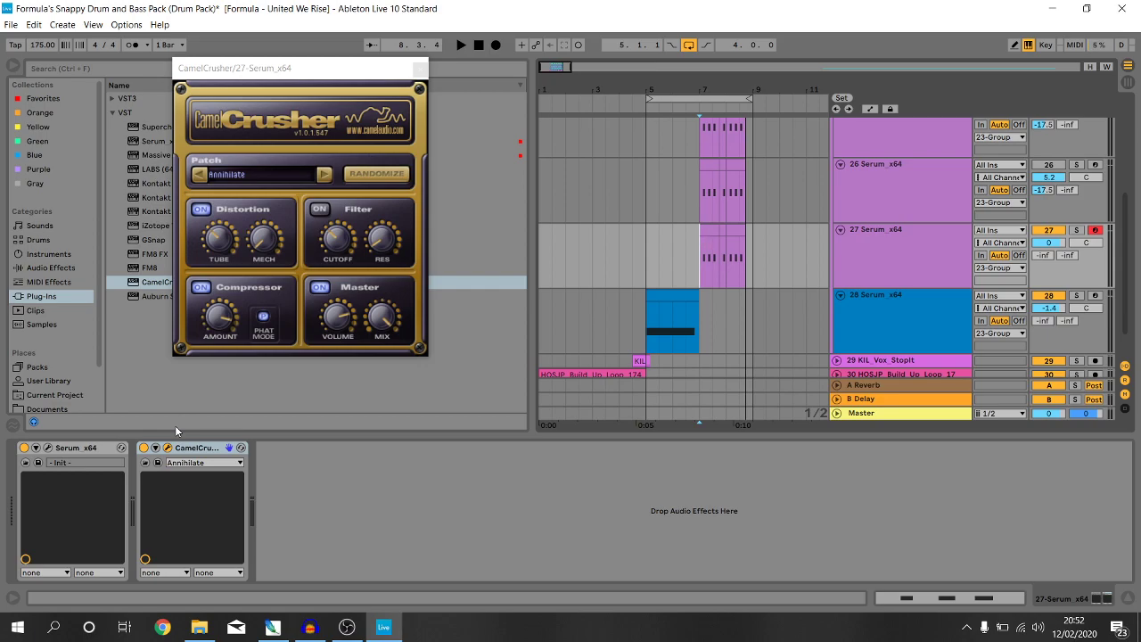
pyautogui.click(145, 450)
pyautogui.press('space')
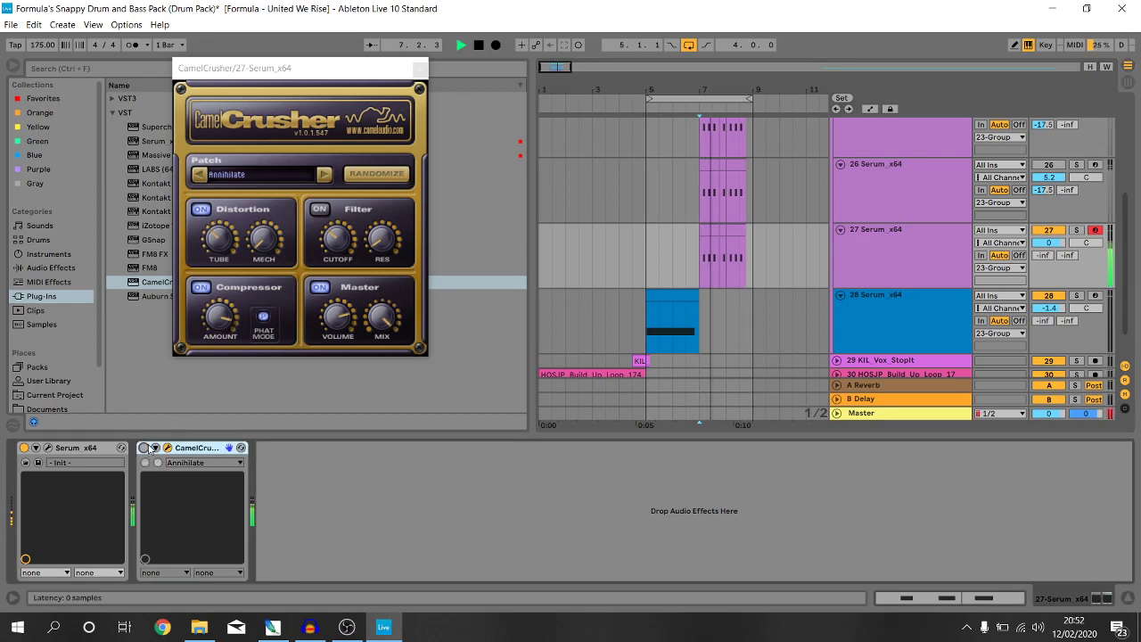
pyautogui.press('space')
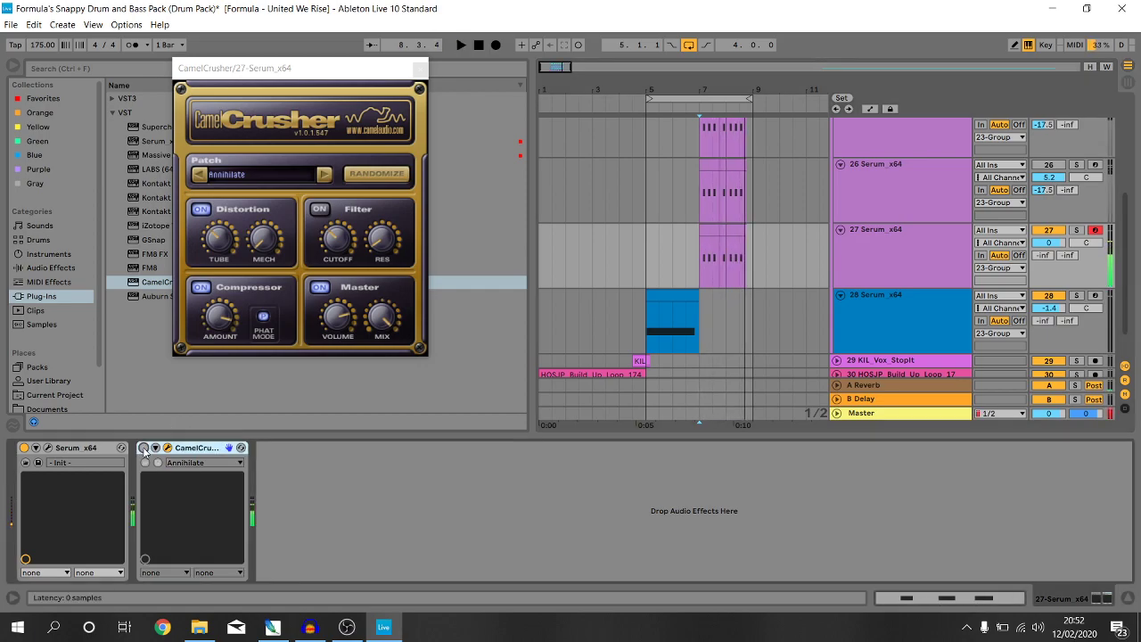
pyautogui.click(143, 450)
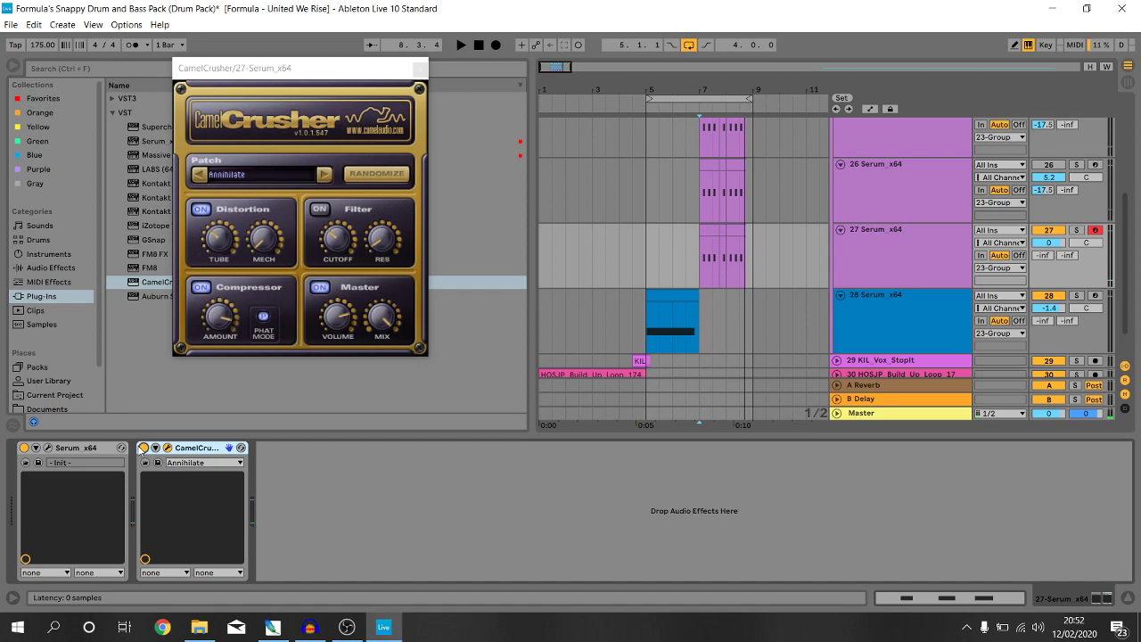
pyautogui.press('space')
pyautogui.press('space')
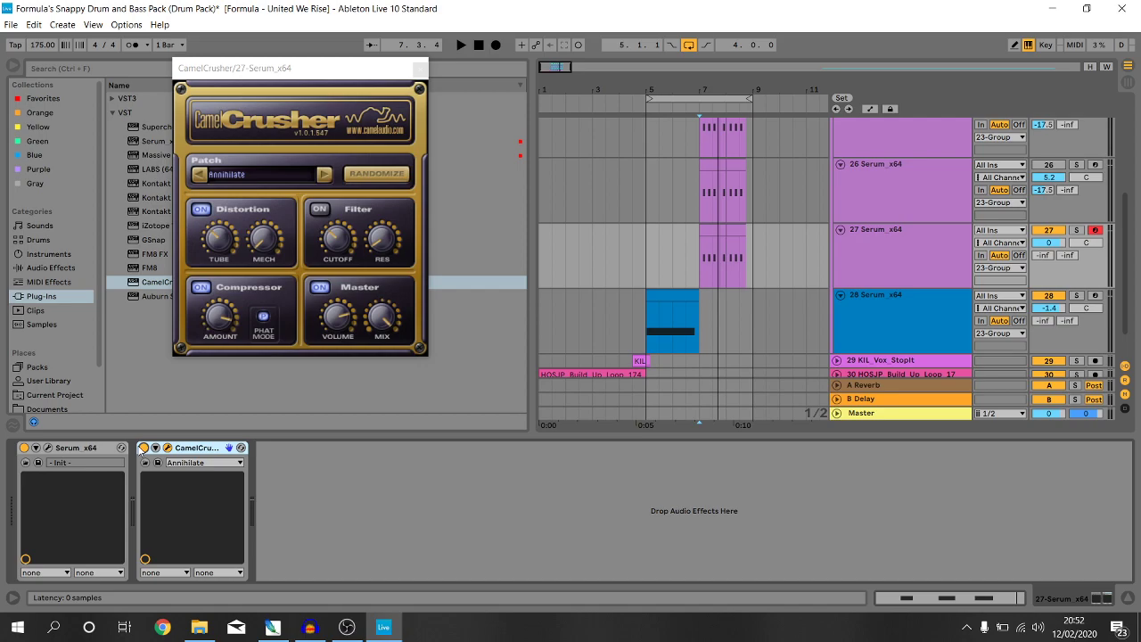
# - Zoom out, play the bass tracks from bar 5, stop, and set the start at bar 7
pyautogui.click(645, 144)
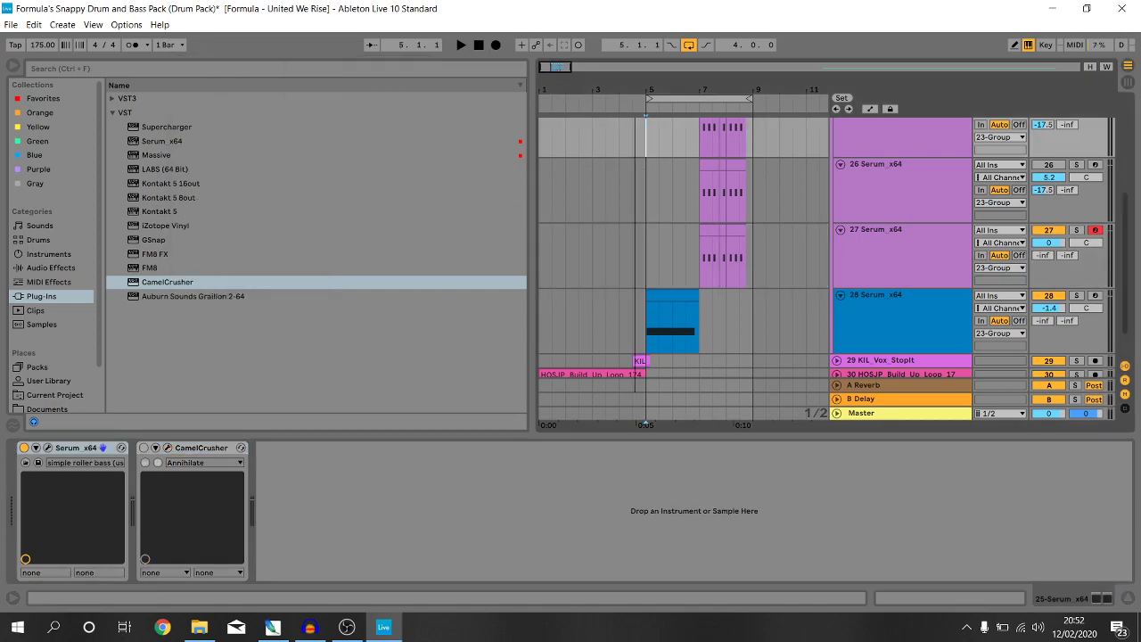
pyautogui.press('-')
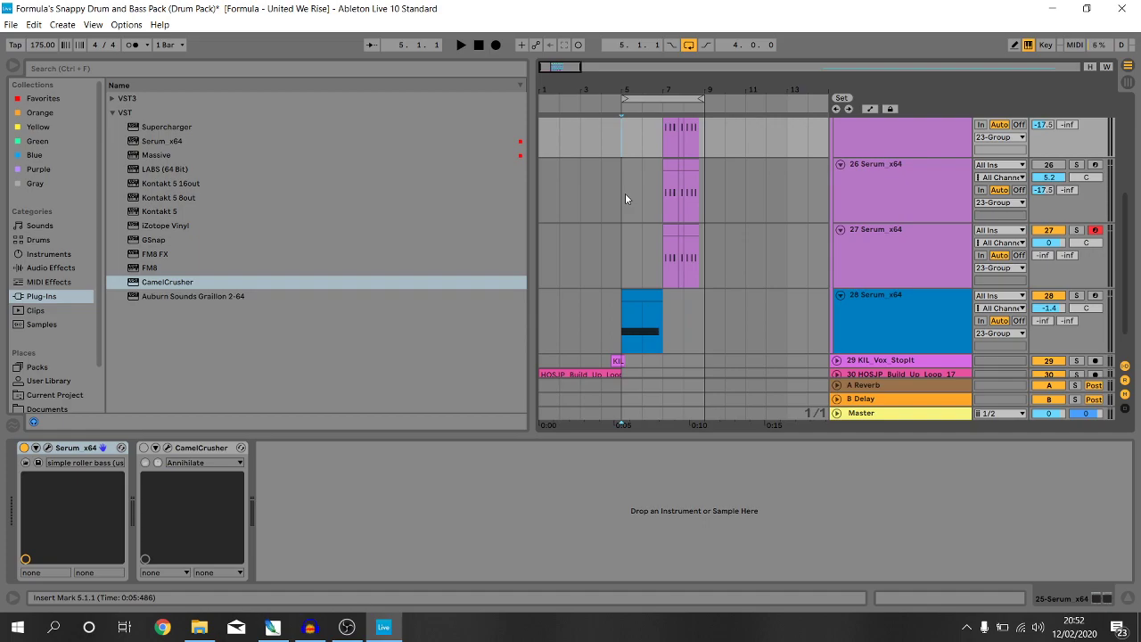
pyautogui.press('space')
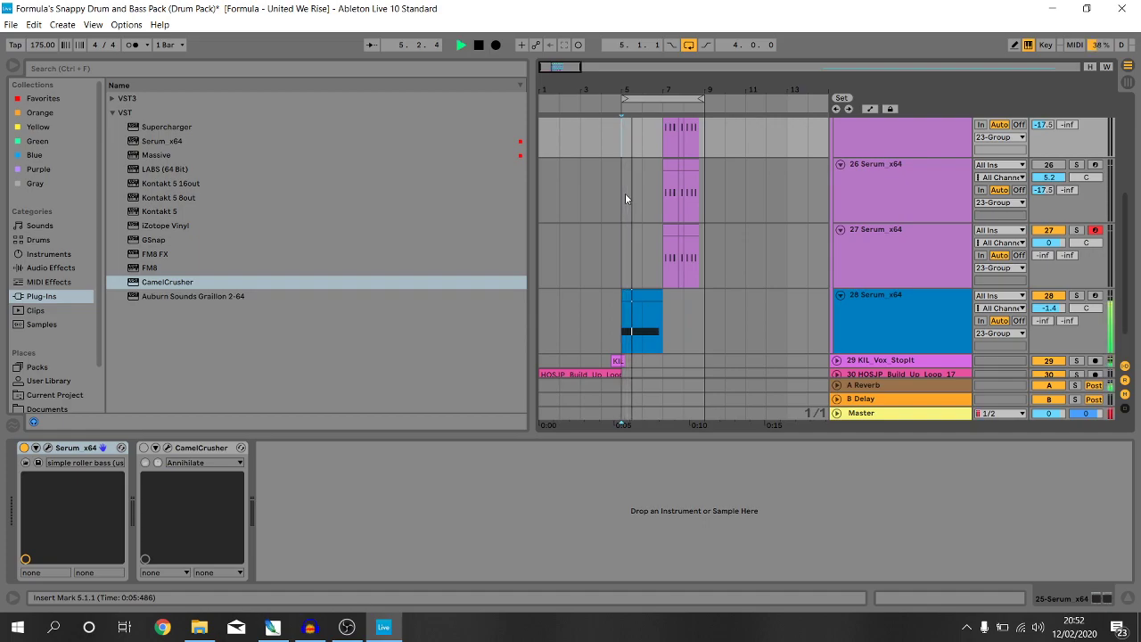
pyautogui.press('space')
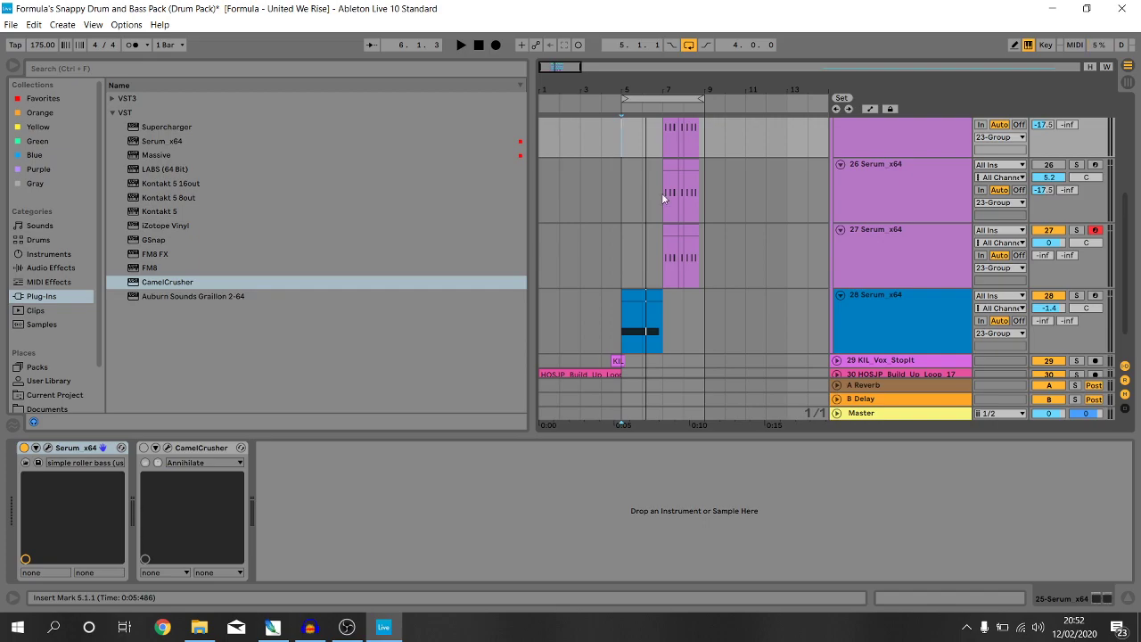
pyautogui.click(663, 193)
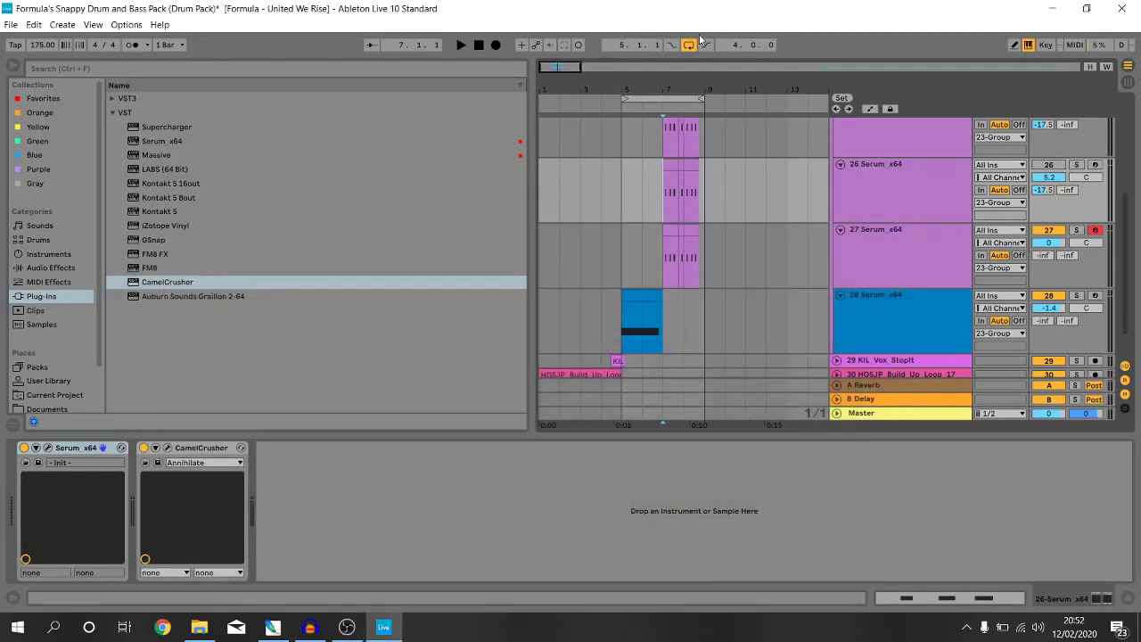
# - Unfold Snappy Drum Pack and its 8, 14 and 16 Groups to reveal the cymbal, shaker and snap loops
pyautogui.scroll(3, 638, 241)
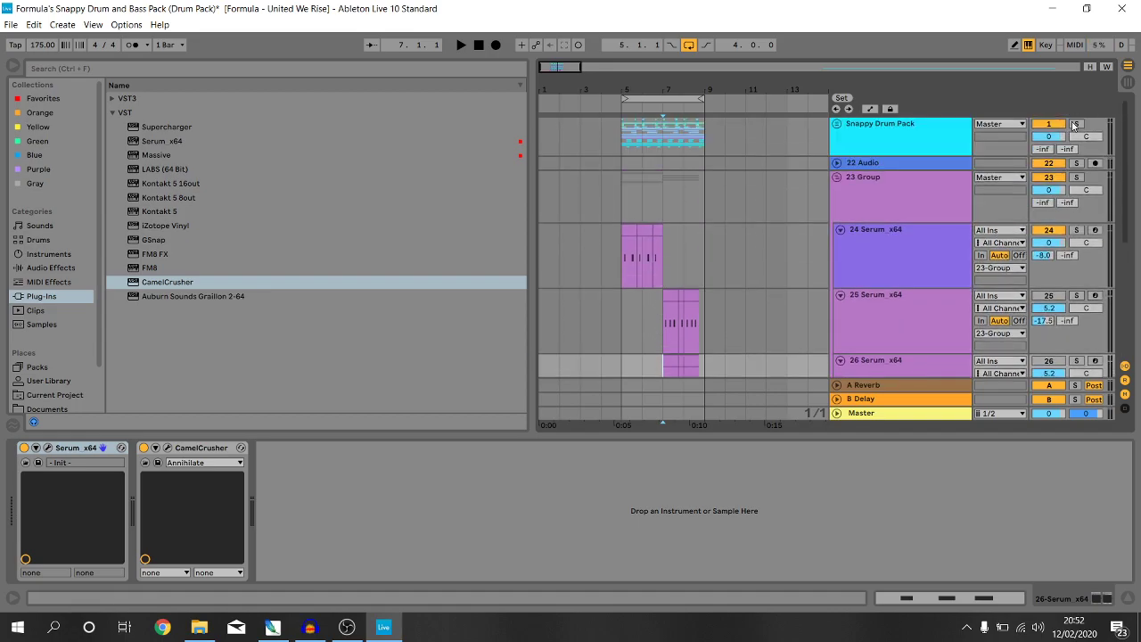
pyautogui.click(837, 124)
pyautogui.scroll(-10, 851, 179)
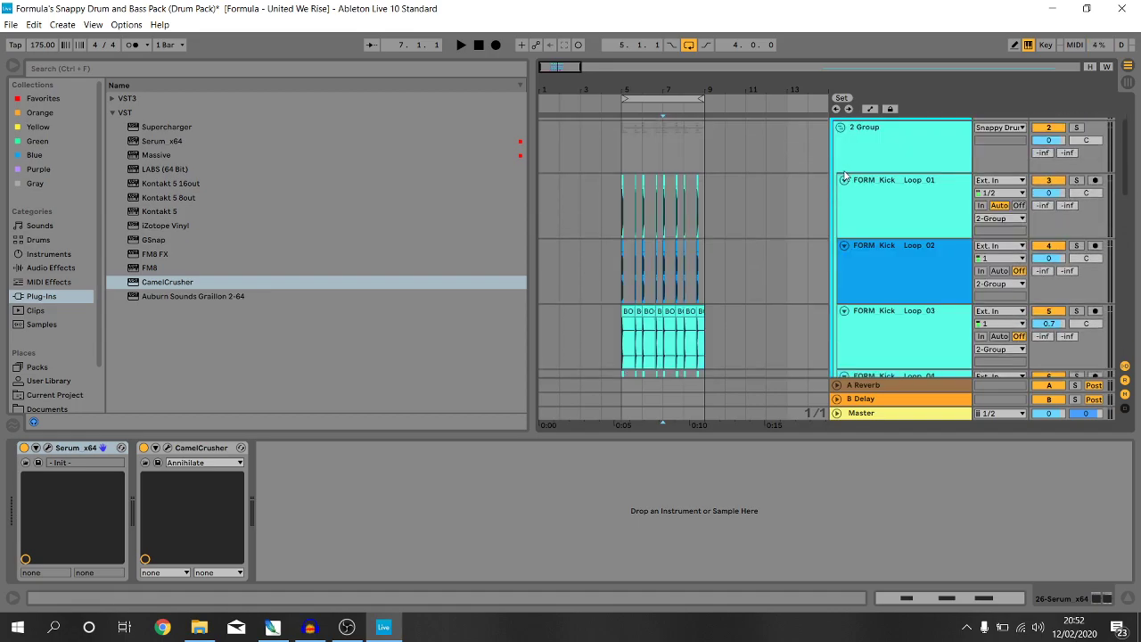
pyautogui.scroll(-1, 863, 212)
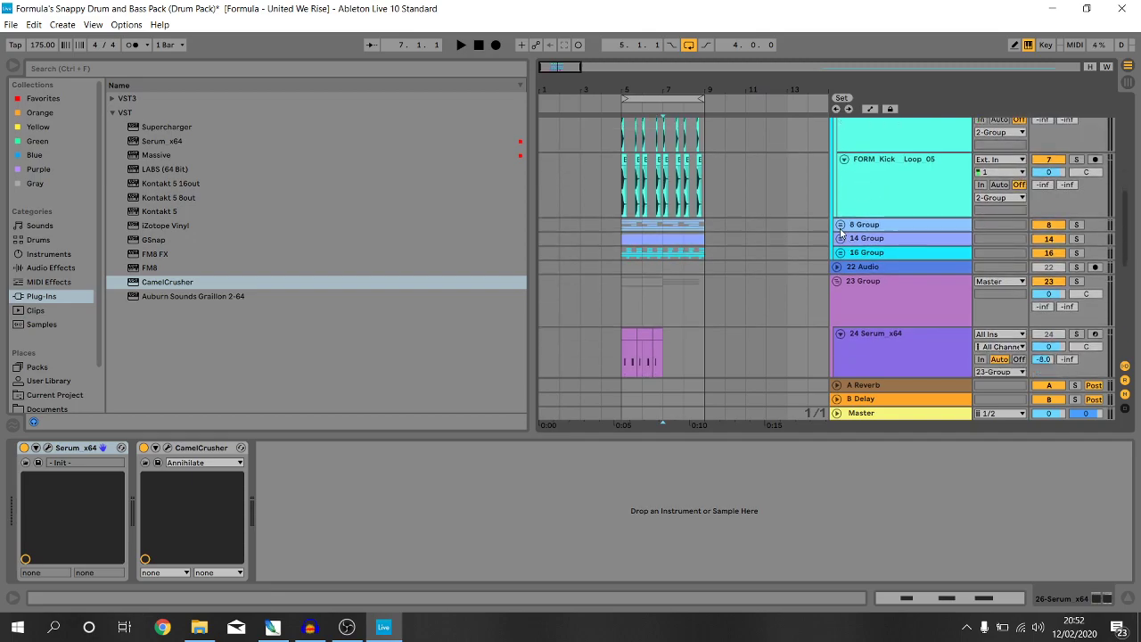
pyautogui.click(840, 224)
pyautogui.scroll(-3, 843, 232)
pyautogui.click(839, 229)
pyautogui.scroll(-3, 842, 234)
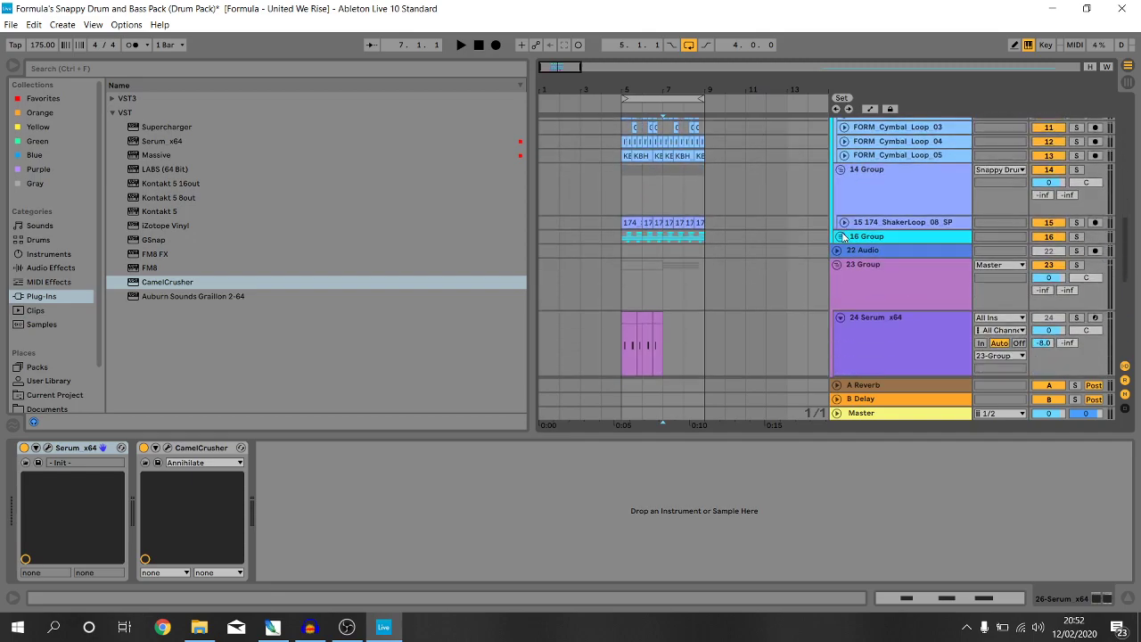
pyautogui.click(841, 236)
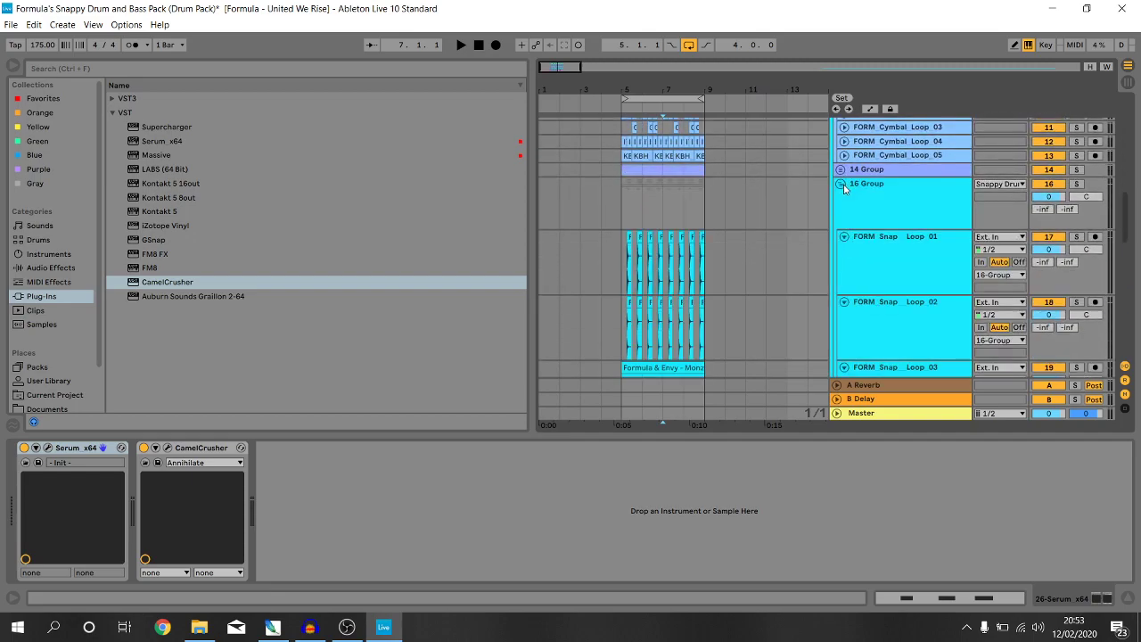
# - Fold the 16, 8 and 2 Groups and the whole Snappy Drum Pack, and set playback to start at bar 5
pyautogui.click(841, 185)
pyautogui.scroll(2, 846, 203)
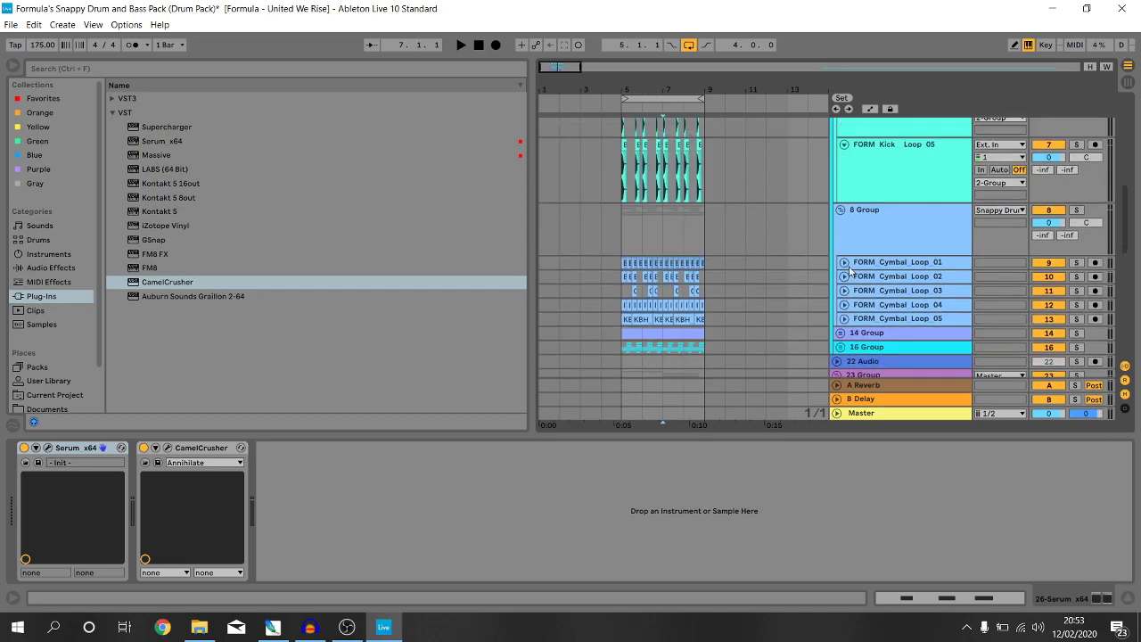
pyautogui.click(841, 209)
pyautogui.scroll(5, 846, 205)
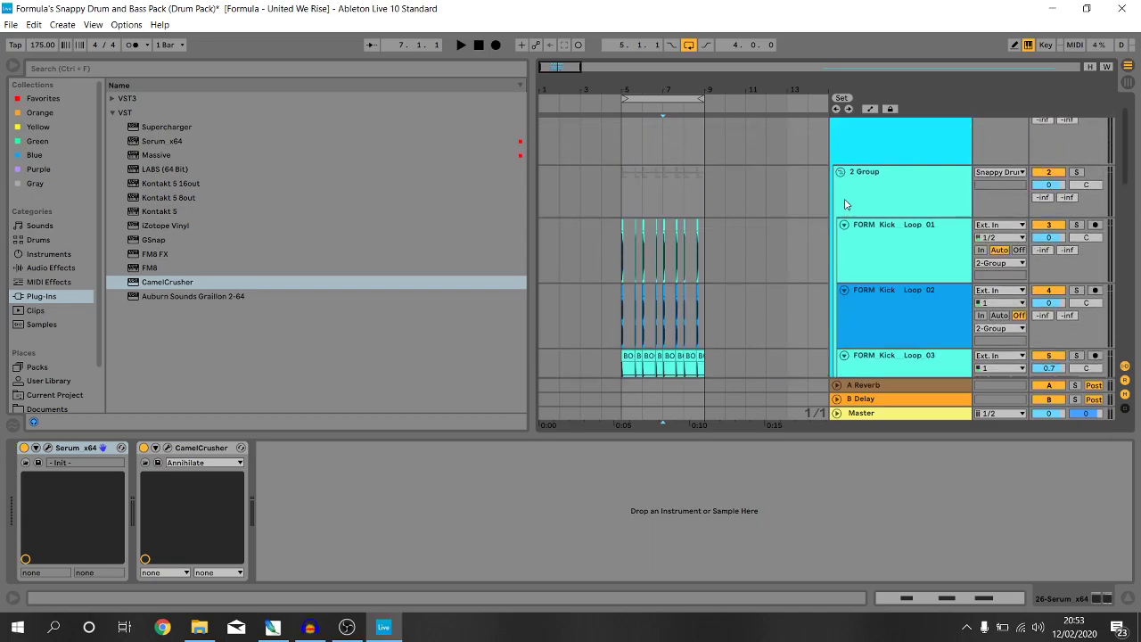
pyautogui.click(840, 171)
pyautogui.scroll(2, 843, 177)
pyautogui.click(839, 124)
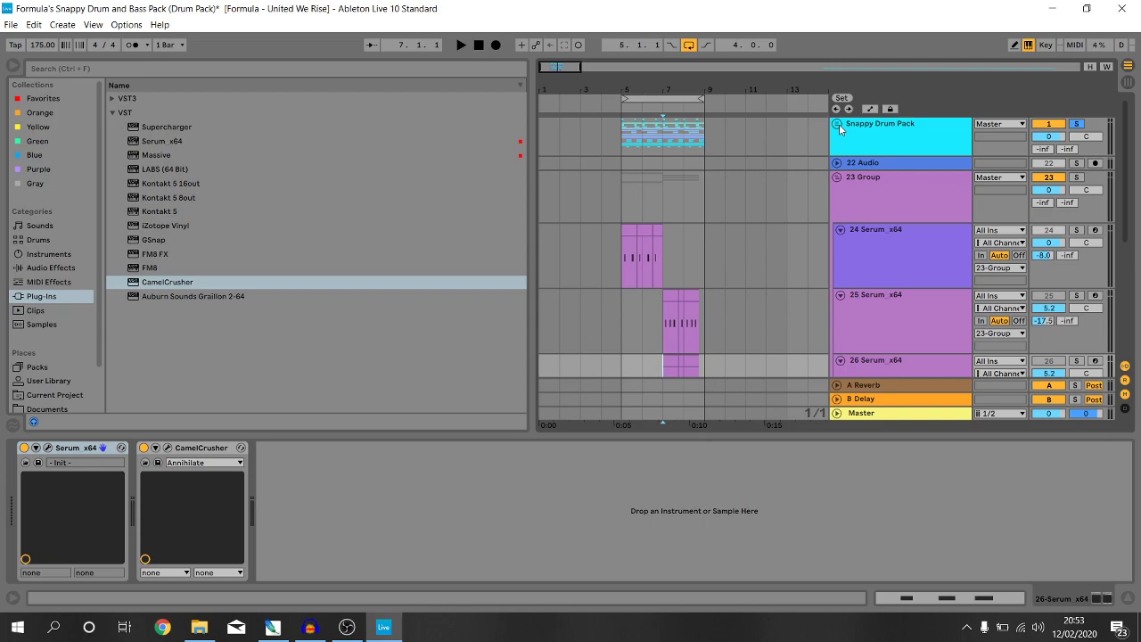
pyautogui.click(622, 135)
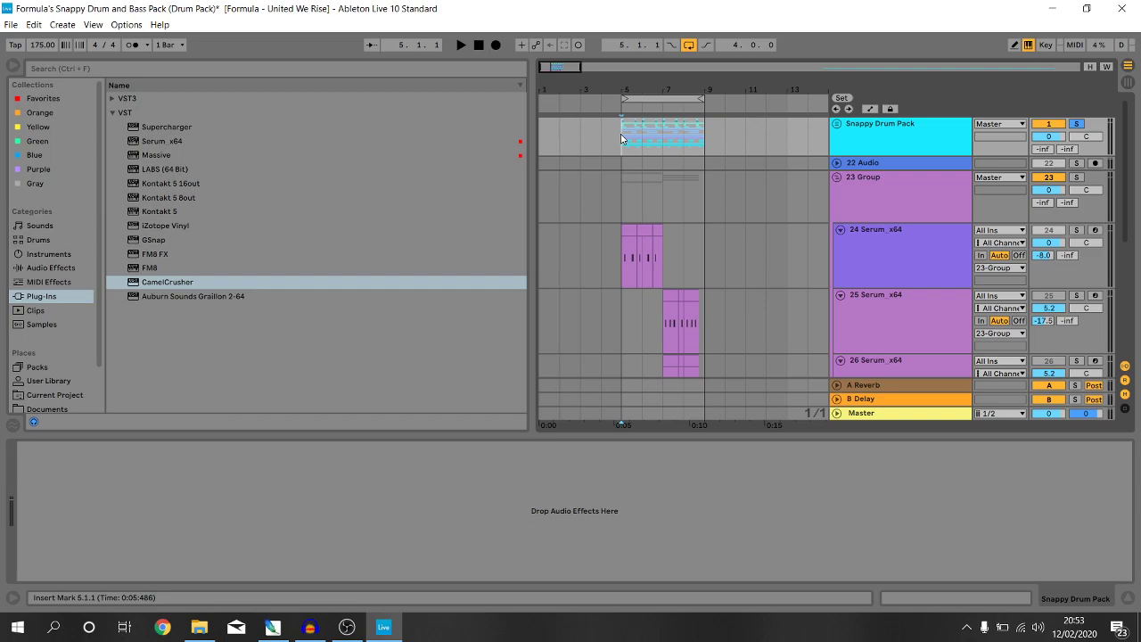
pyautogui.press('space')
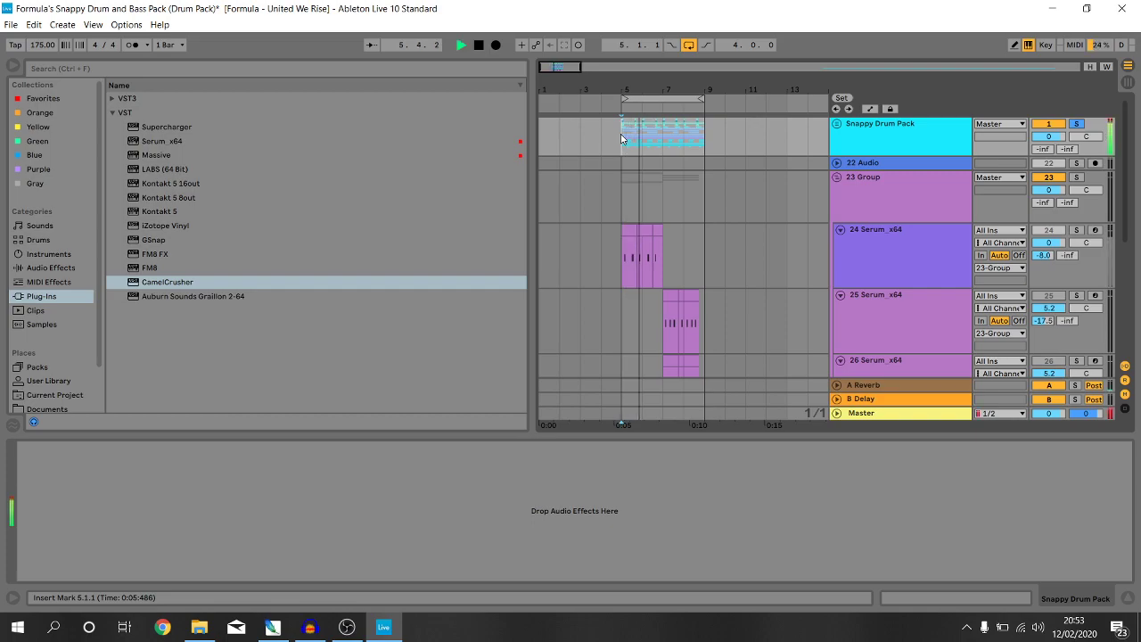
pyautogui.press('space')
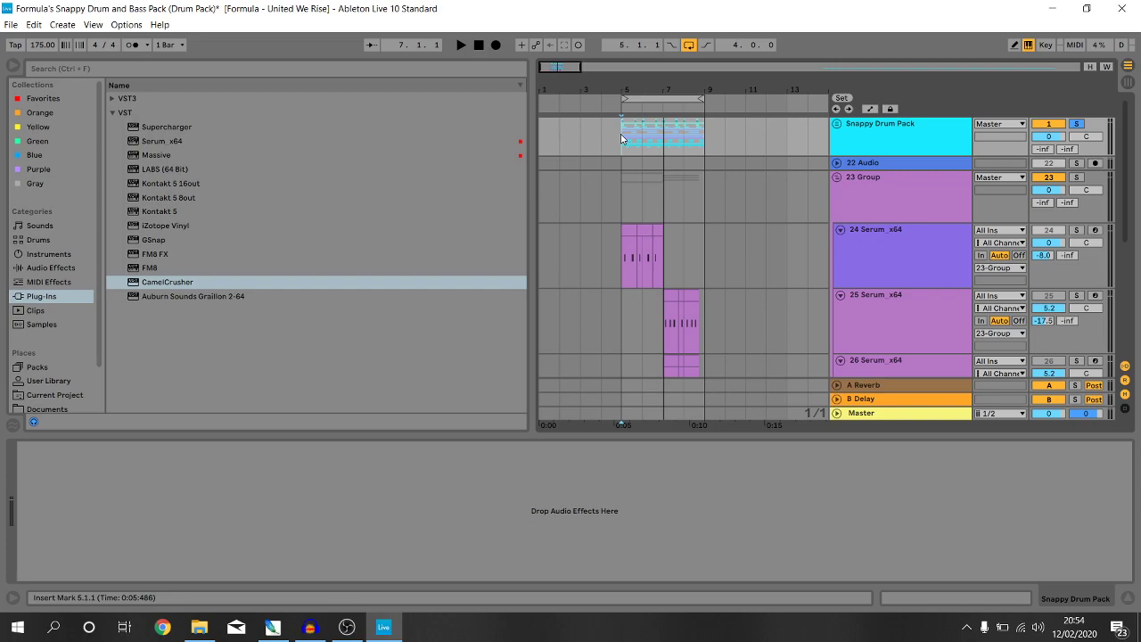
# - Bring OBS Studio in front of Ableton from the Windows taskbar
pyautogui.click(347, 627)
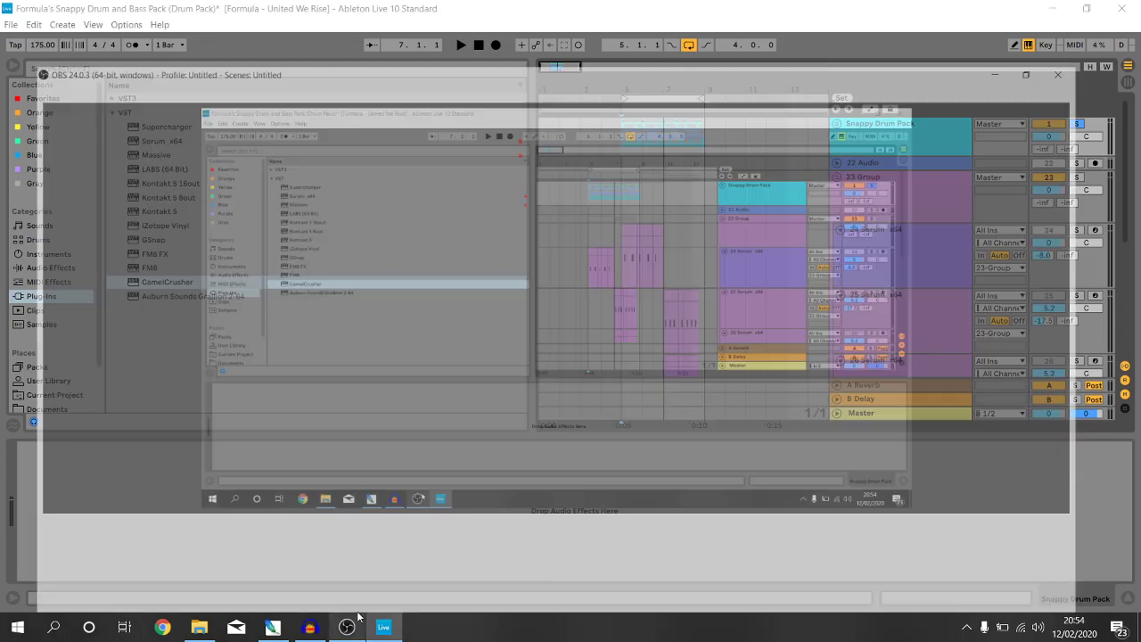